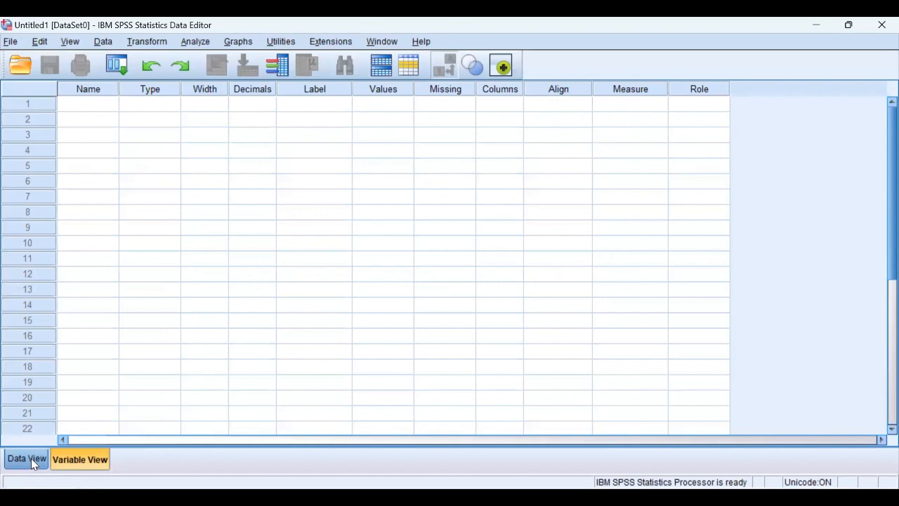
Define a variable named "s#" in the first row of the Variable View.
left_click(31, 458)
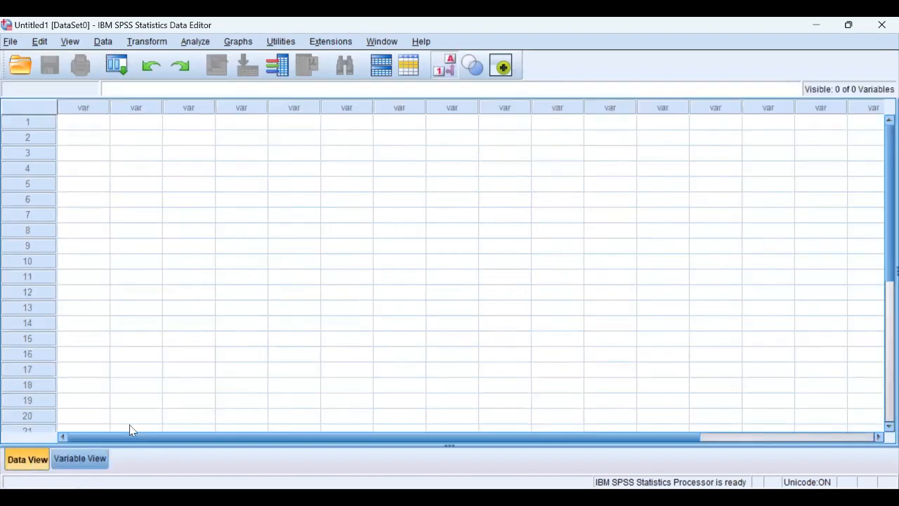
left_click(90, 459)
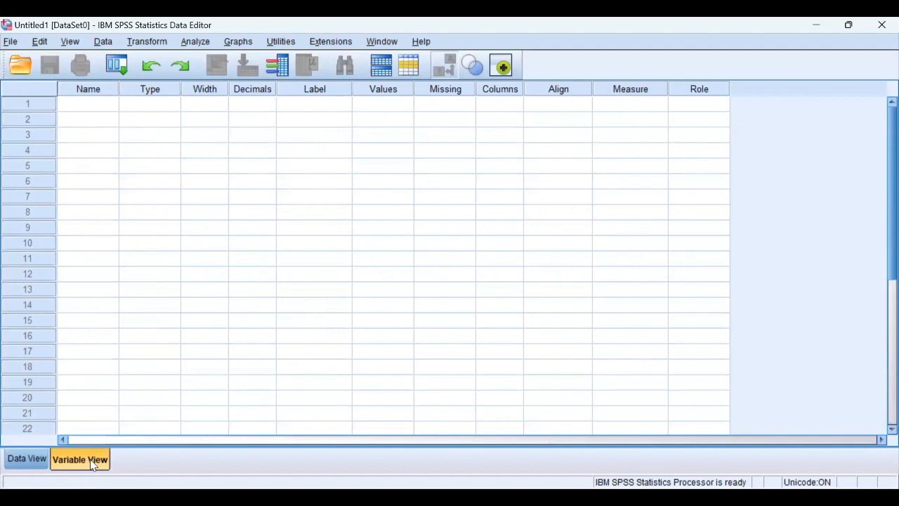
left_click(81, 110)
type("s")
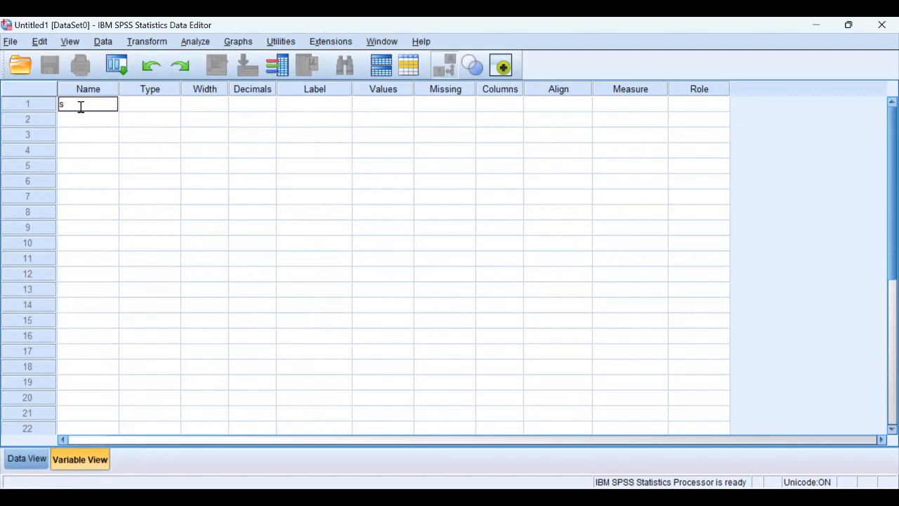
type("#")
key("Return")
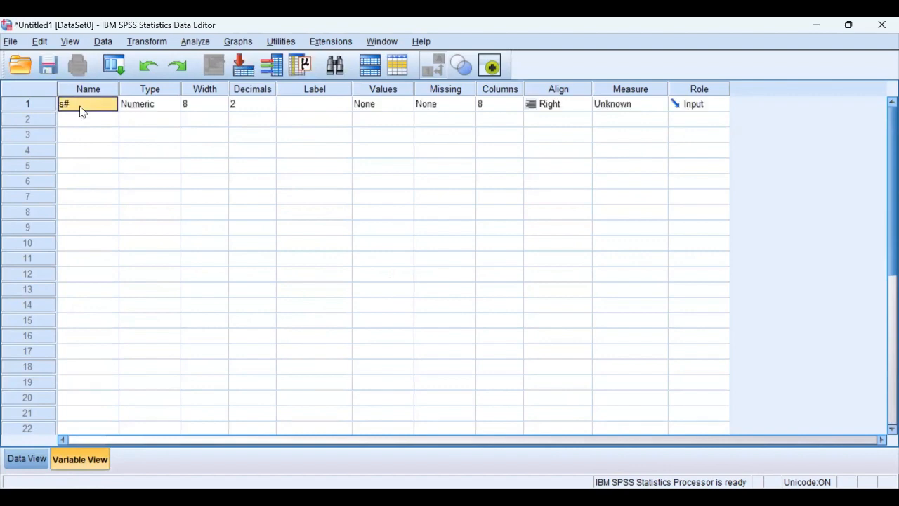
Try to rename the first variable as "#".
double_click(81, 106)
key("BackSpace")
type("#")
key("Return")
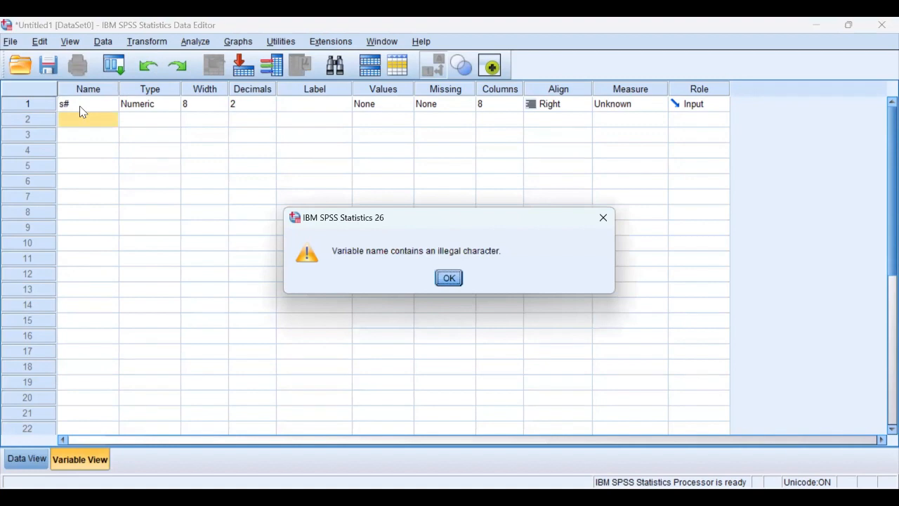
left_click(450, 278)
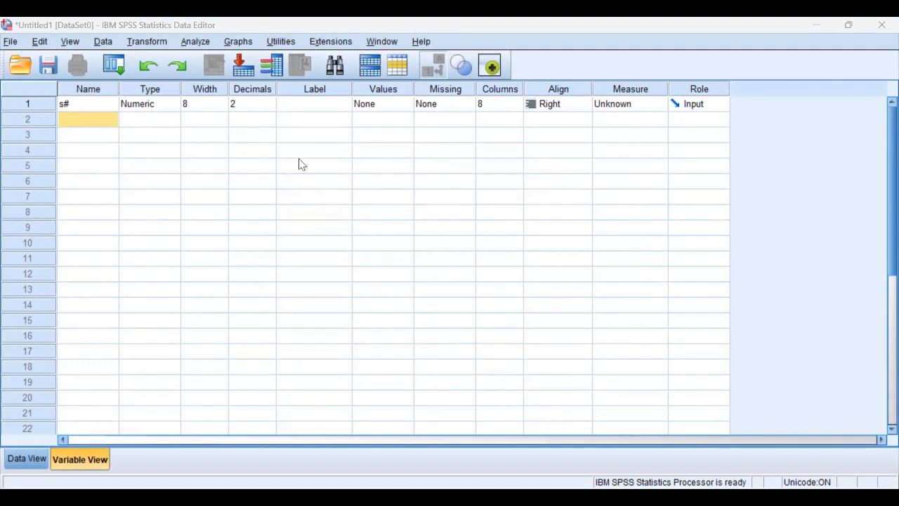
Set the type of the s# variable to String and its label to "Serial no".
double_click(176, 107)
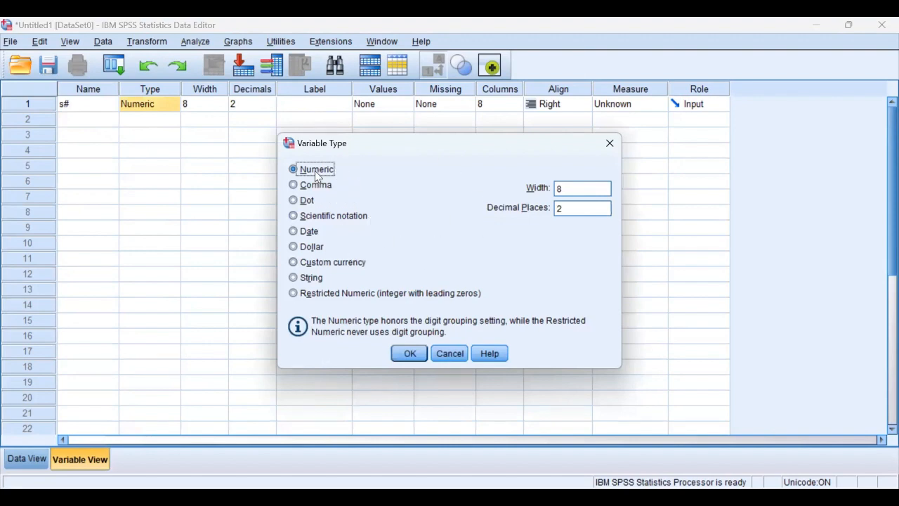
left_click(316, 278)
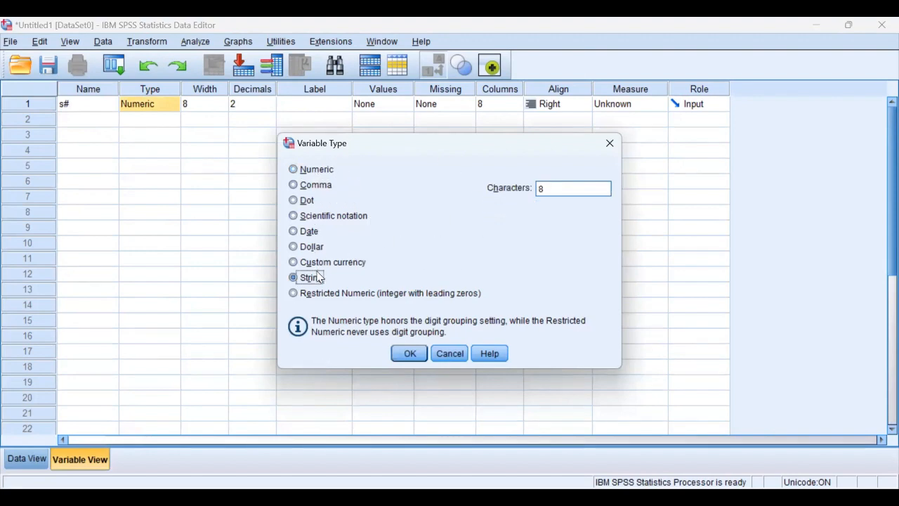
left_click(423, 354)
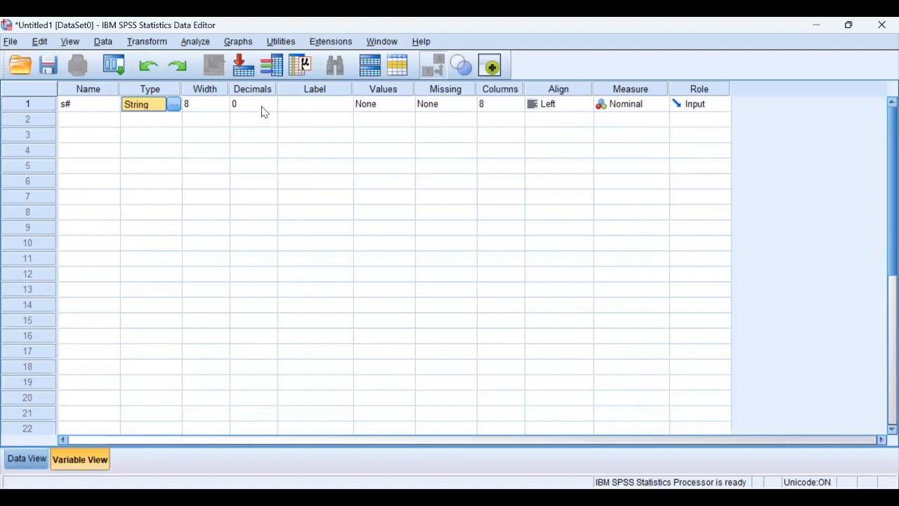
left_click(314, 108)
type("S")
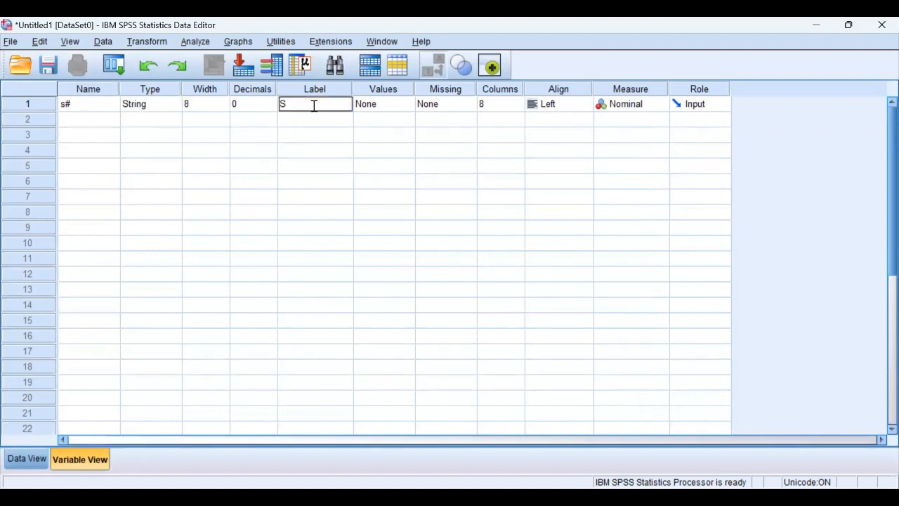
type("erial no")
left_click(642, 119)
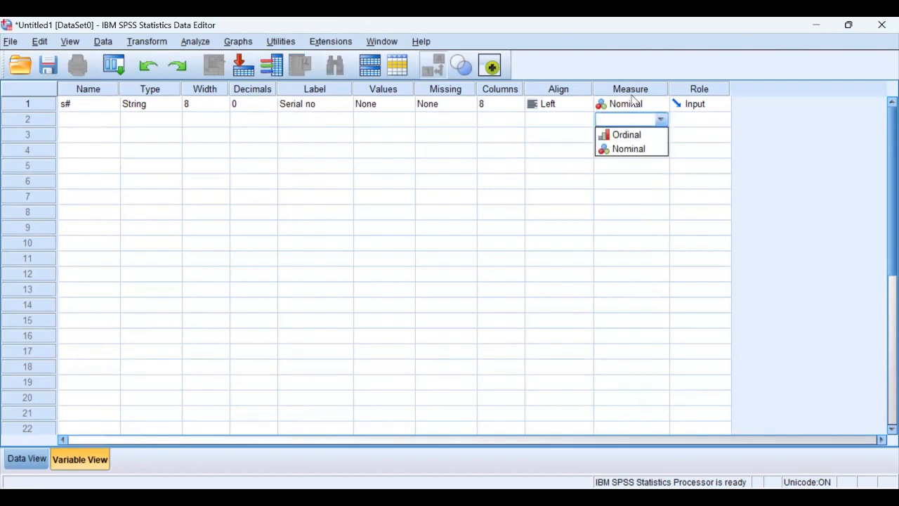
Add a second variable called "name" and set its type to String.
left_click(93, 126)
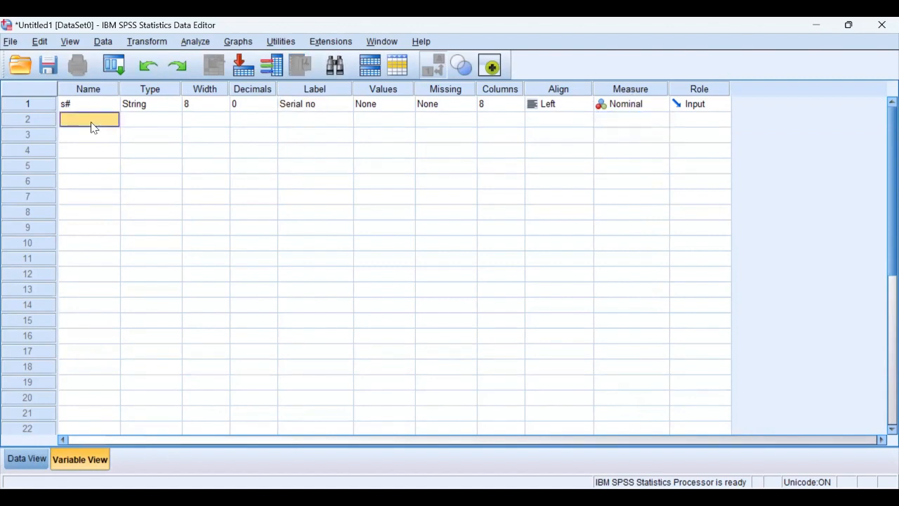
type("name")
key("Tab")
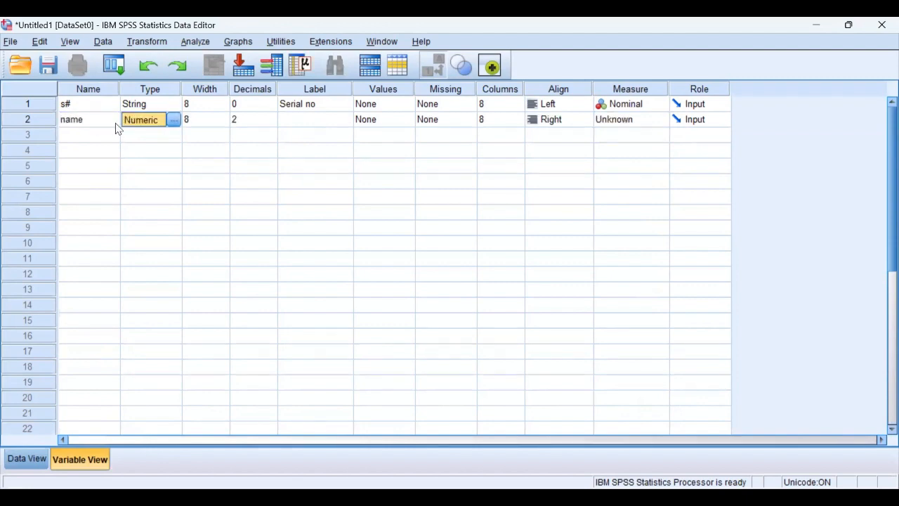
left_click(174, 123)
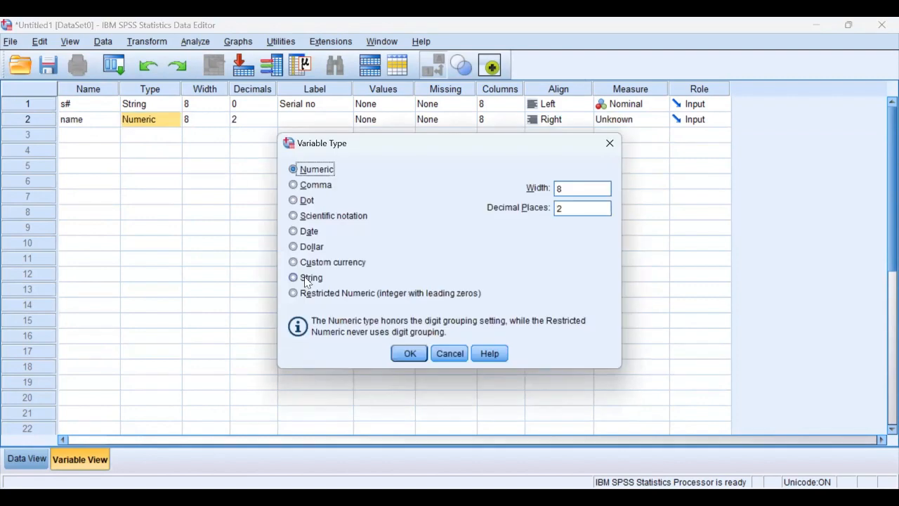
left_click(309, 277)
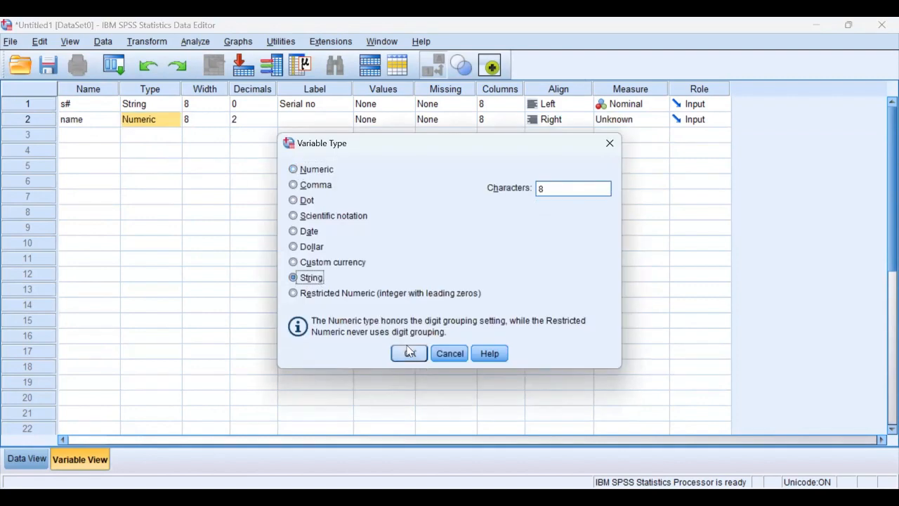
left_click(410, 354)
Label the name variable "Name of patients".
left_click(301, 125)
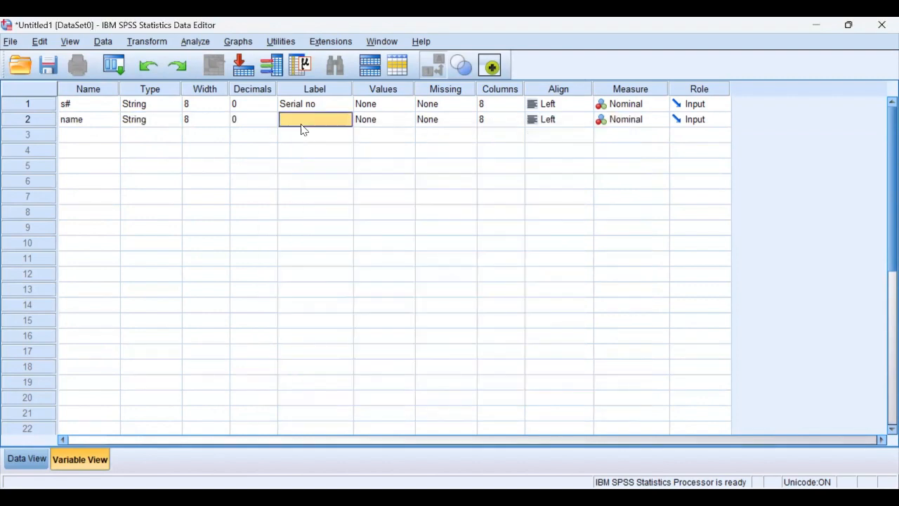
type("Name of")
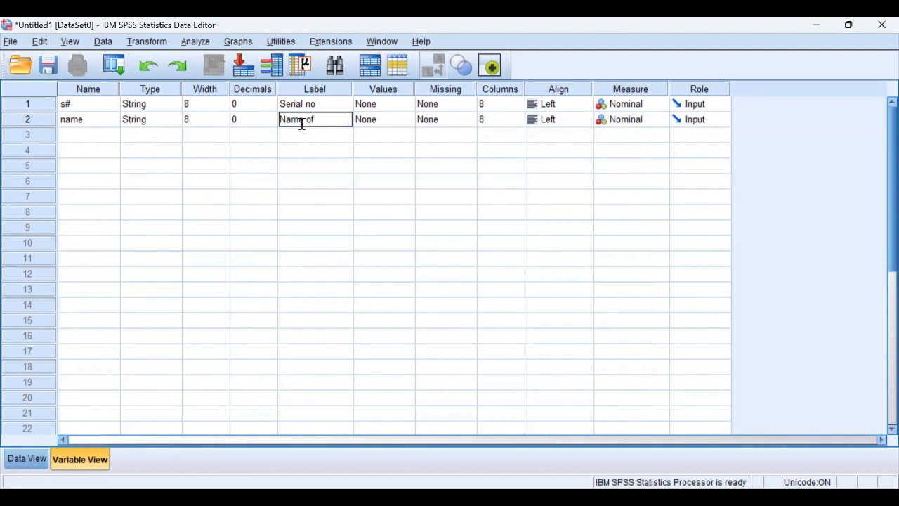
type(" patients")
key("Tab")
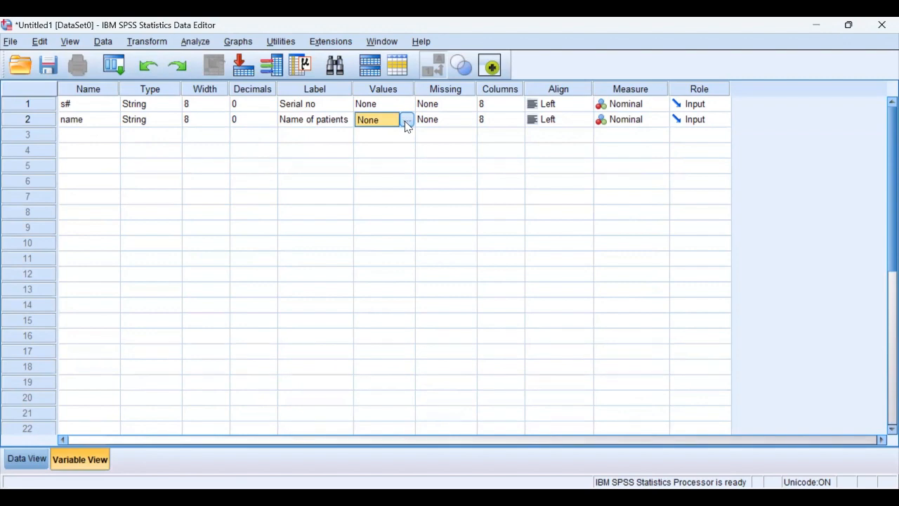
Add a third variable called "age" below the name variable, keeping the default Numeric type.
key("Tab")
key("Tab")
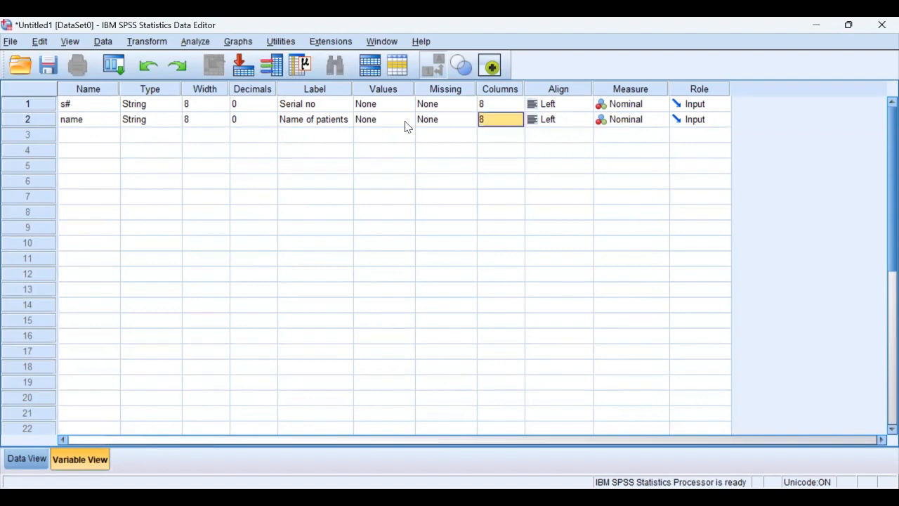
key("Tab")
key("Tab")
key("Tab")
key("Tab")
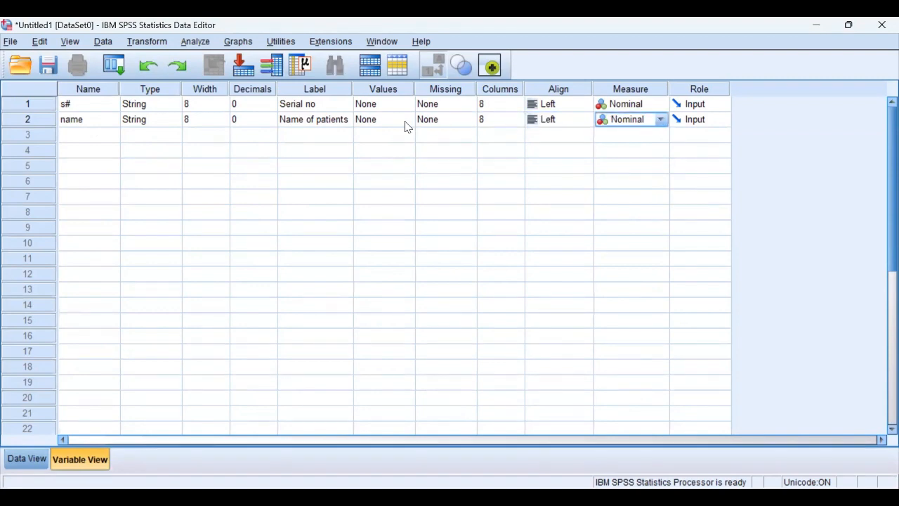
type("age")
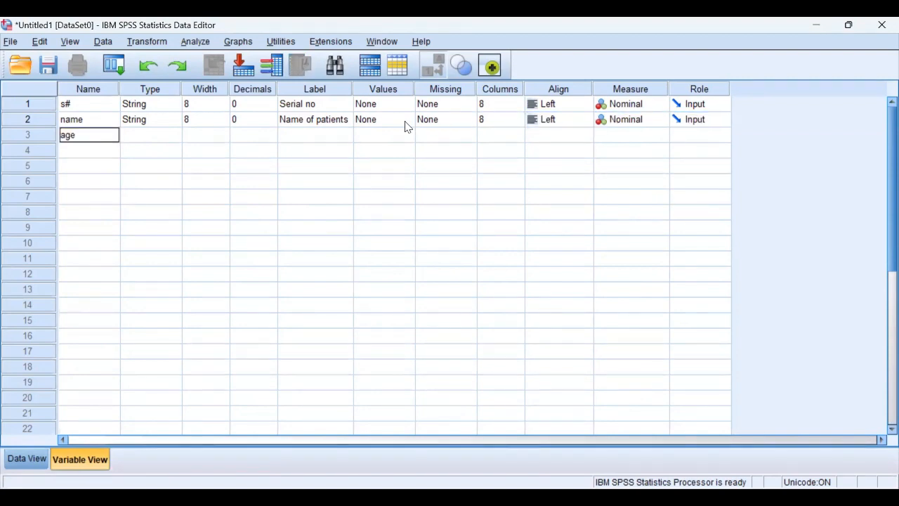
key("Tab")
Label the age variable "Age of patients (years)".
key("Tab")
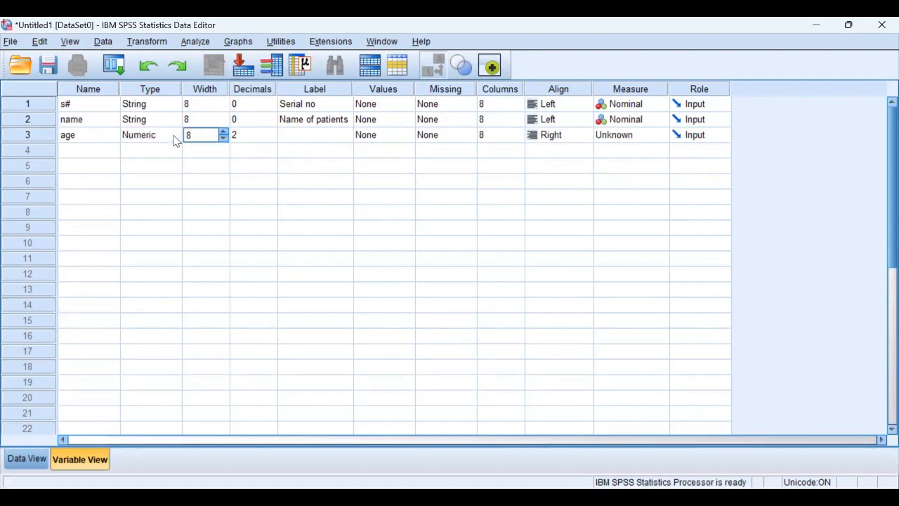
left_click(244, 136)
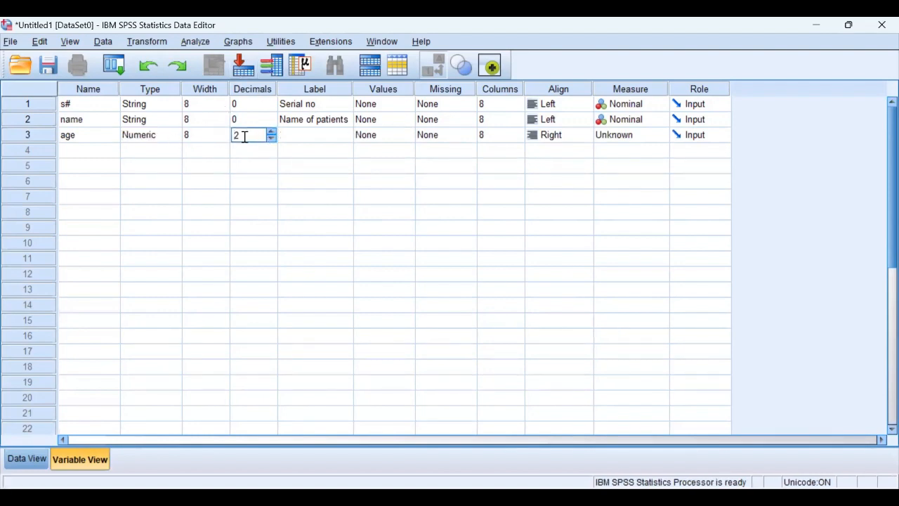
left_click(314, 137)
type("Age of")
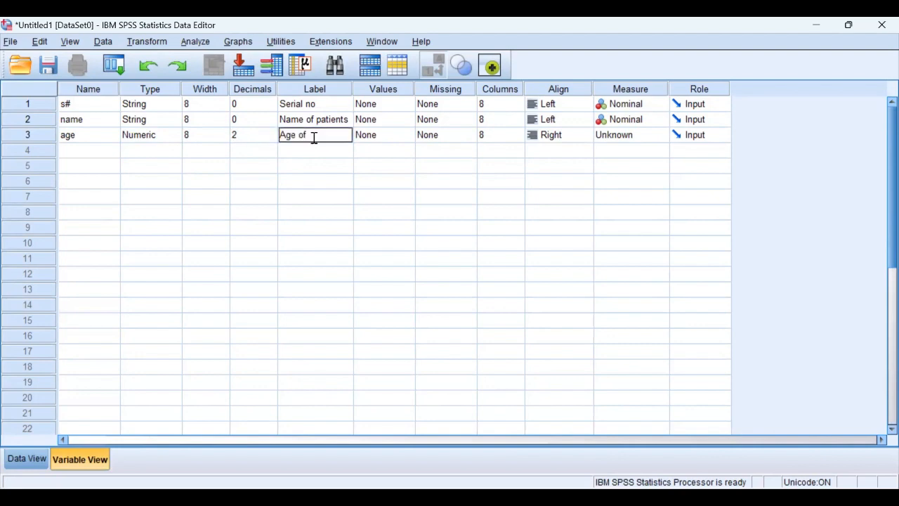
type(" patients (years)")
key("Tab")
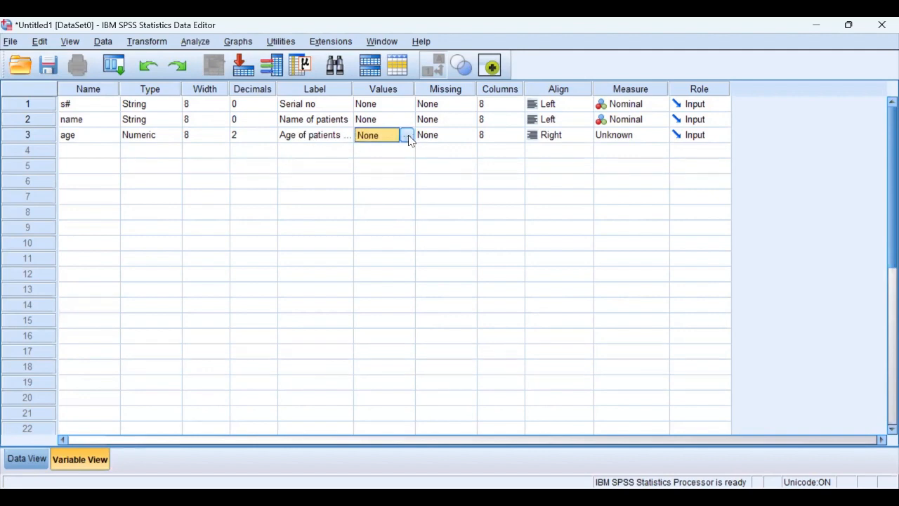
Set the measurement level of the age variable to Scale.
key("Tab")
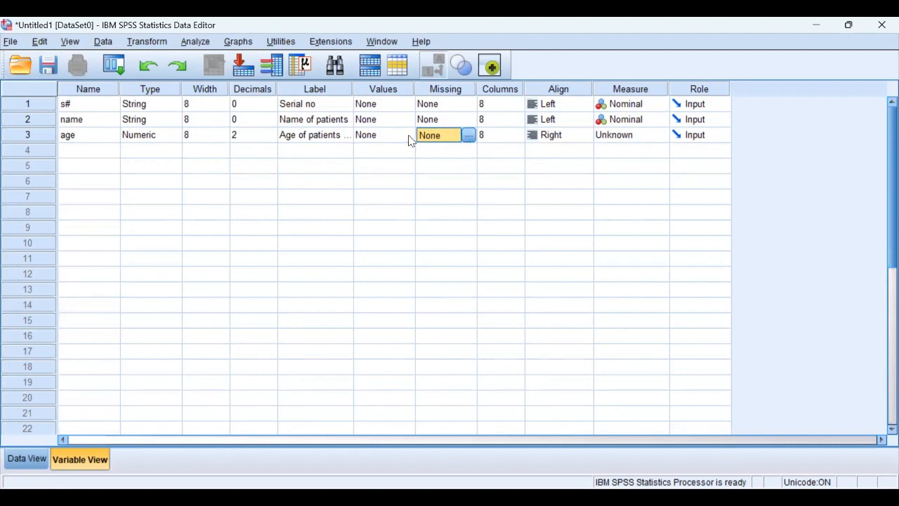
key("Tab")
key("Tab")
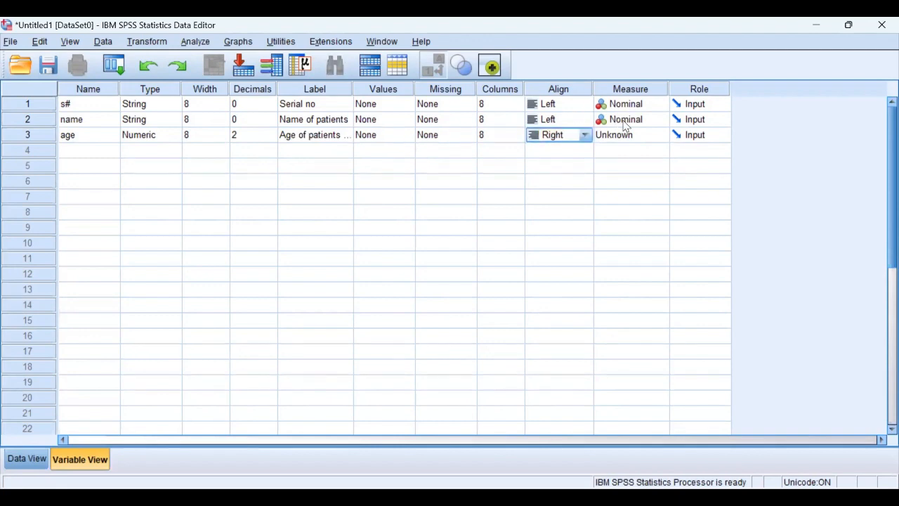
left_click(661, 138)
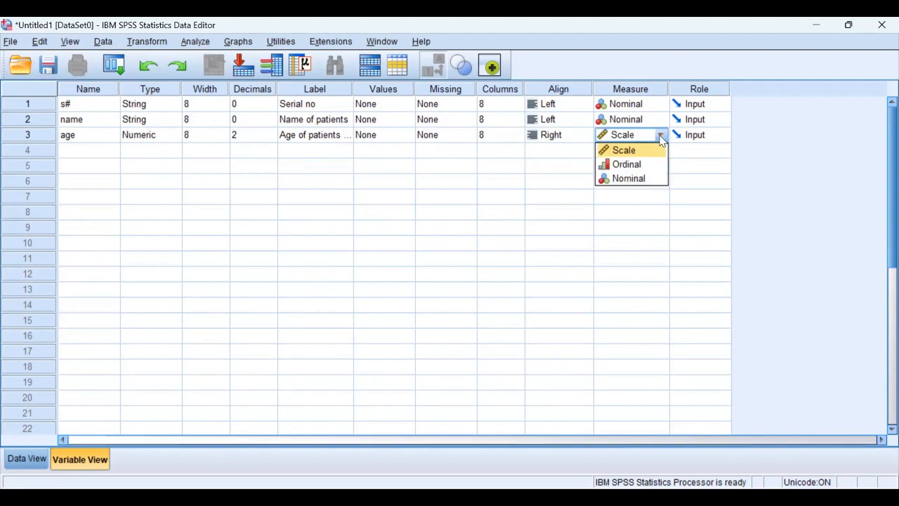
left_click(647, 153)
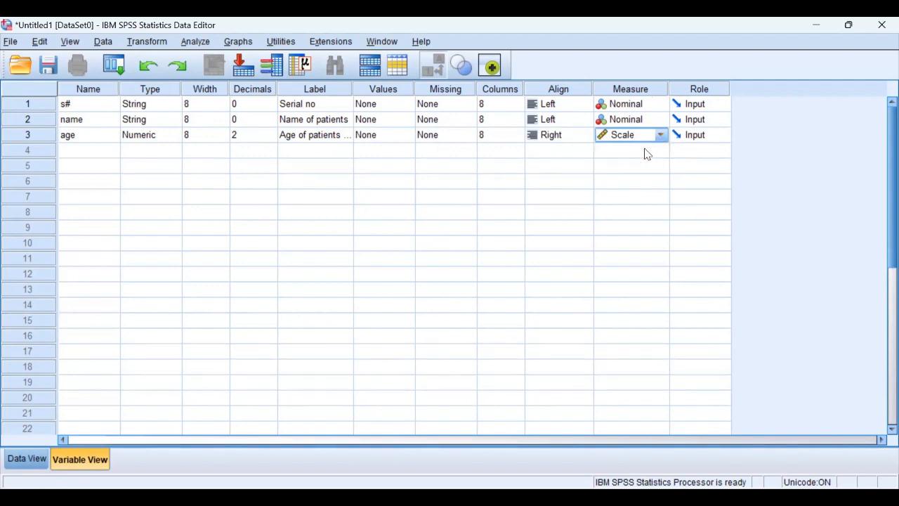
Add a fourth variable called "gender" and set its decimals to 0.
left_click(647, 154)
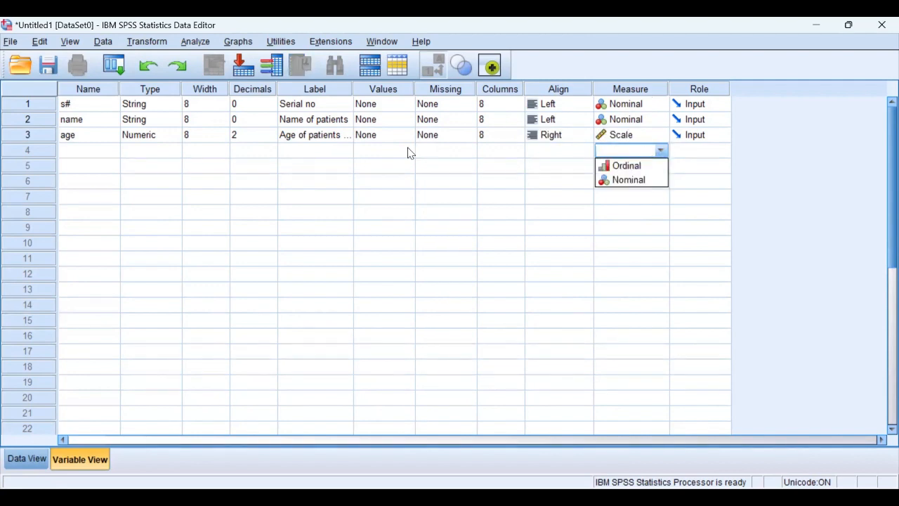
left_click(305, 154)
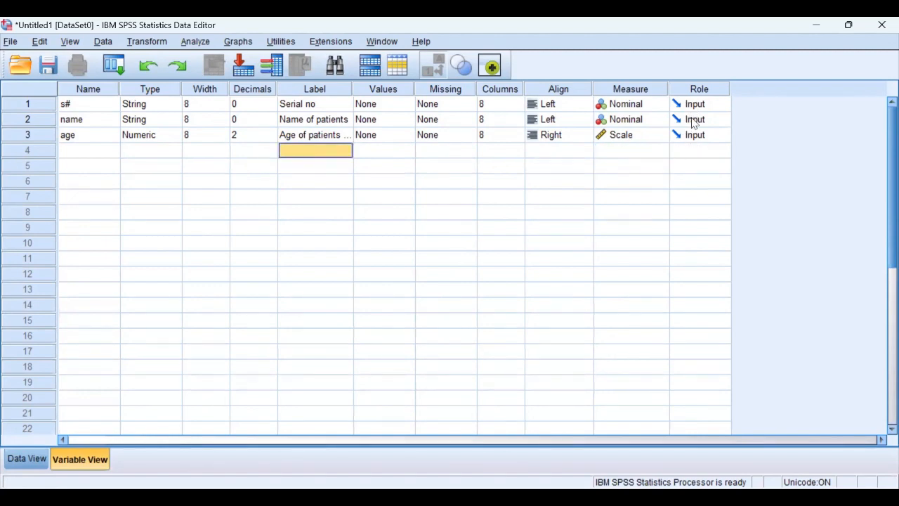
key("Left")
key("Left")
key("Left")
key("Left")
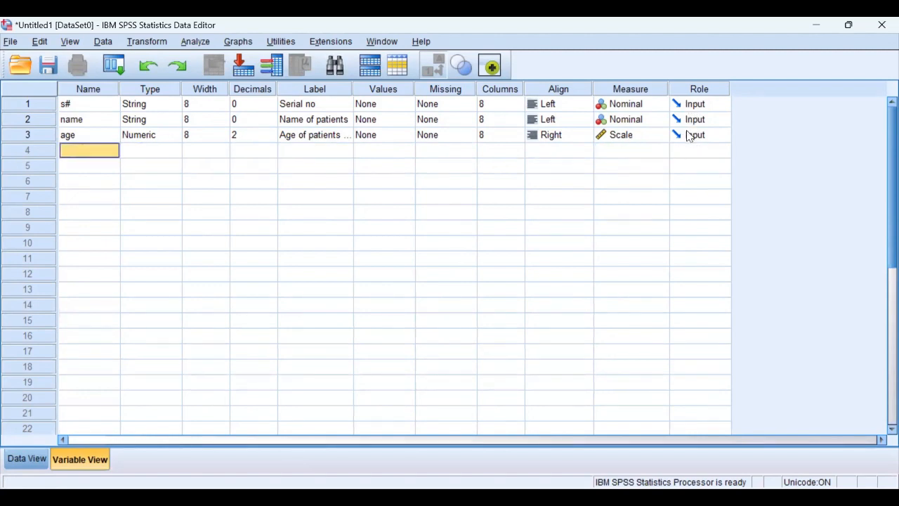
type("gender")
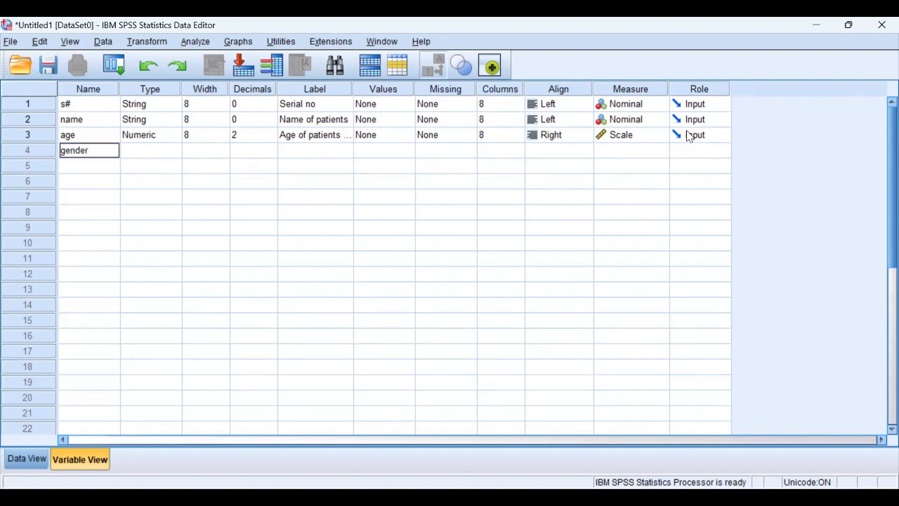
key("Tab")
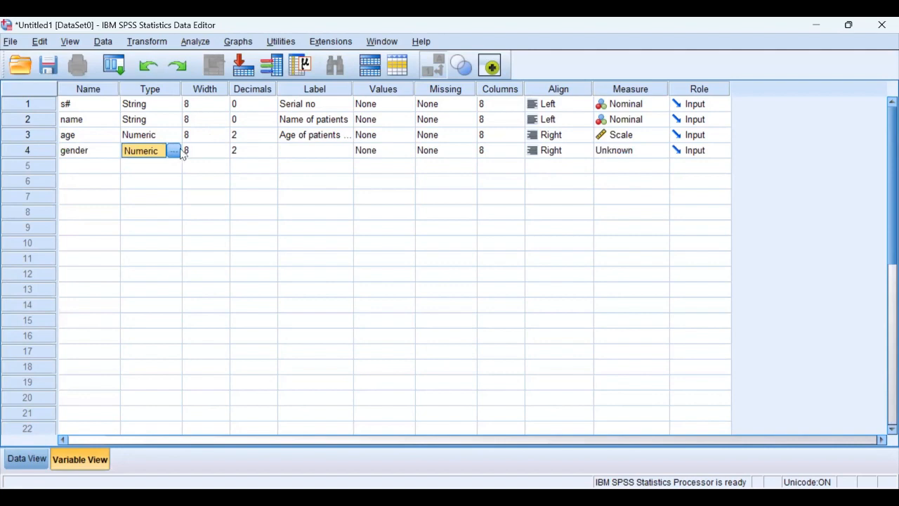
left_click(273, 159)
double_click(274, 155)
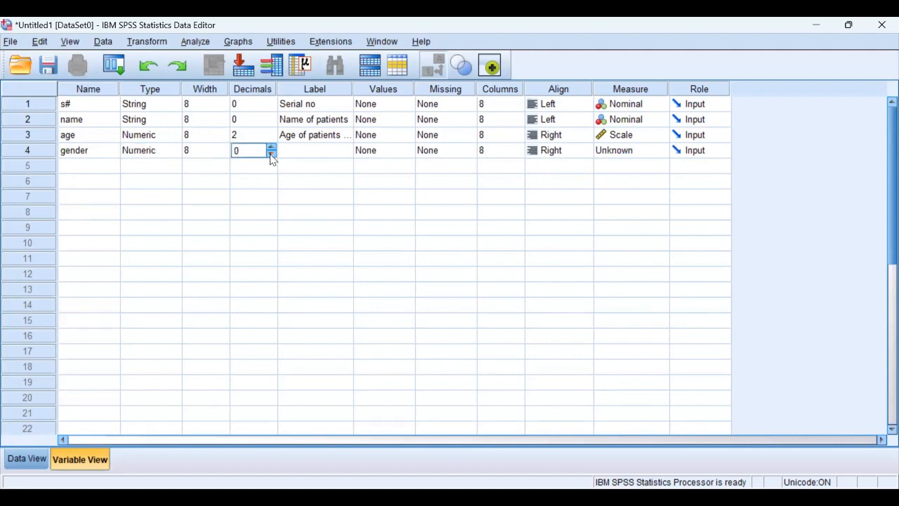
Label the gender variable "Gender of patients".
left_click(301, 159)
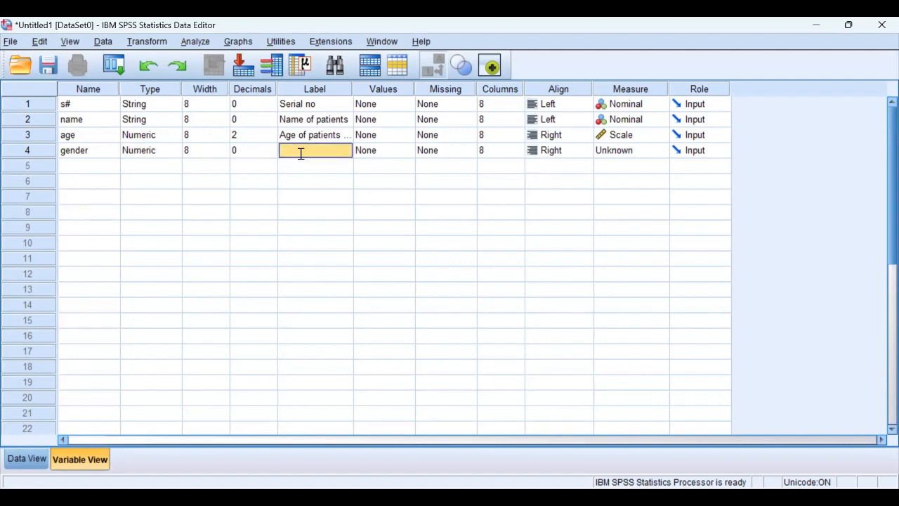
type("Gender of patients")
key("Tab")
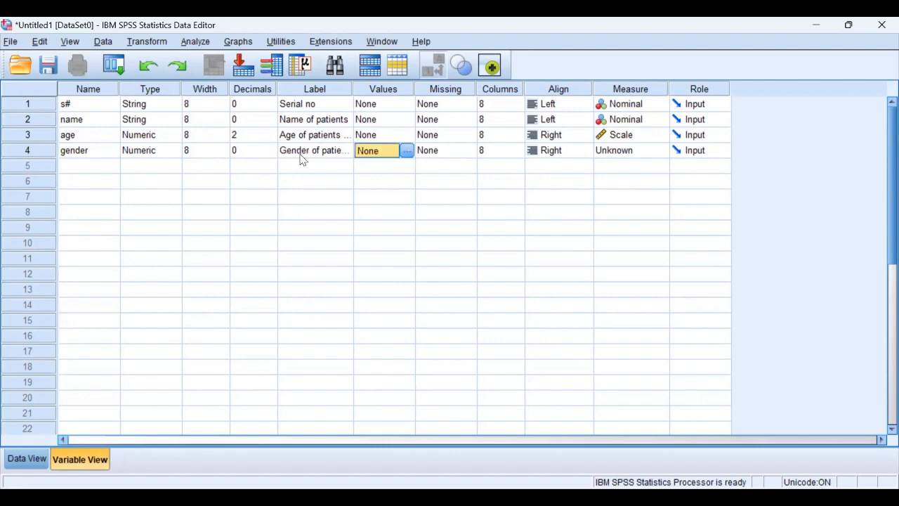
Define a value label for the gender variable that codes 1 as "Male".
type("1")
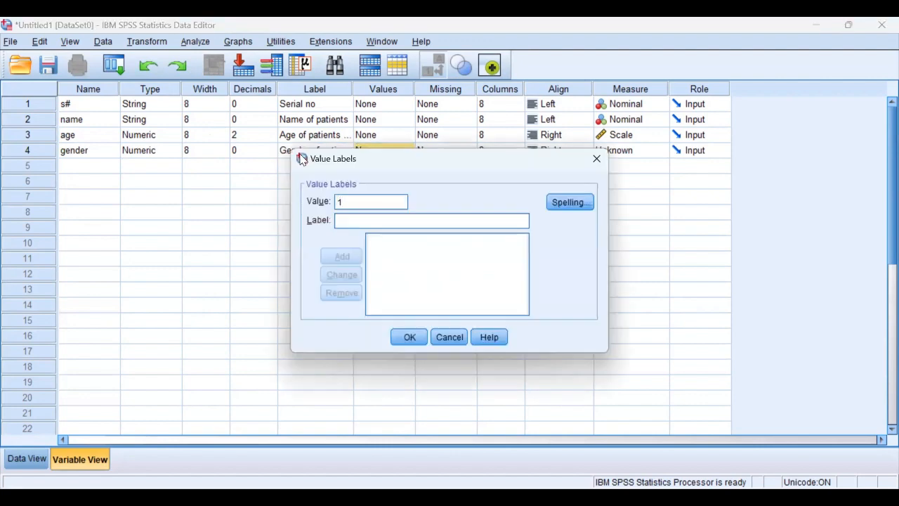
left_click(595, 159)
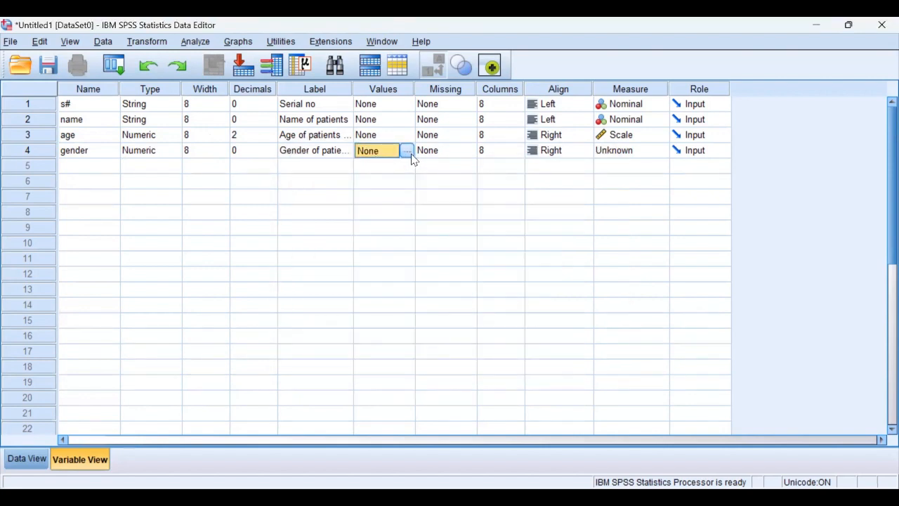
left_click(412, 156)
type("1")
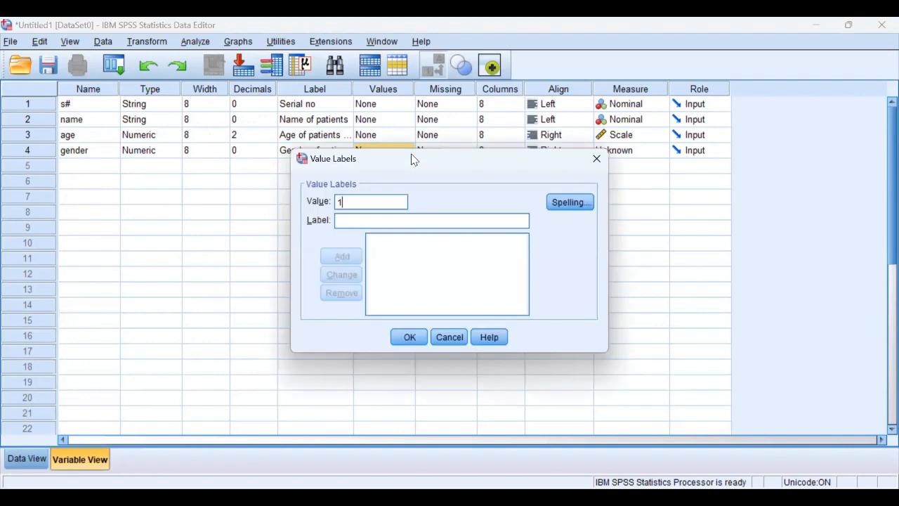
left_click(385, 222)
type("Male")
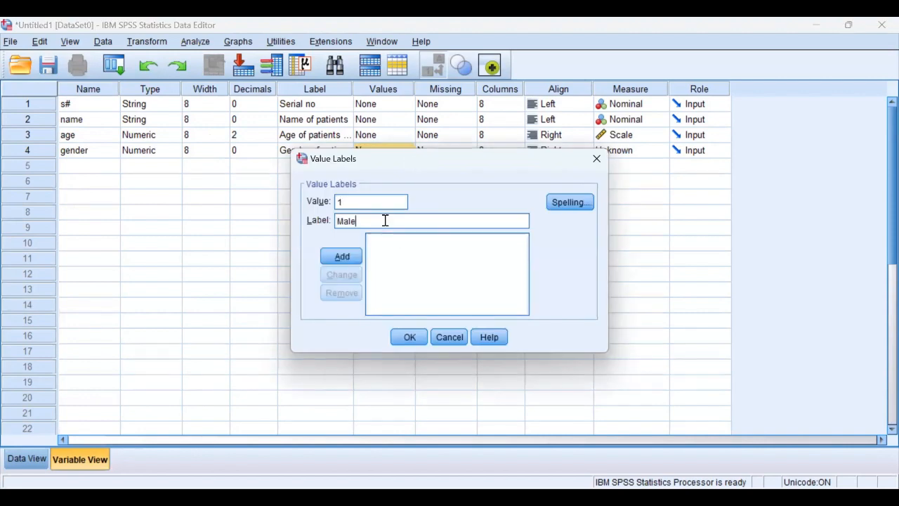
left_click(344, 261)
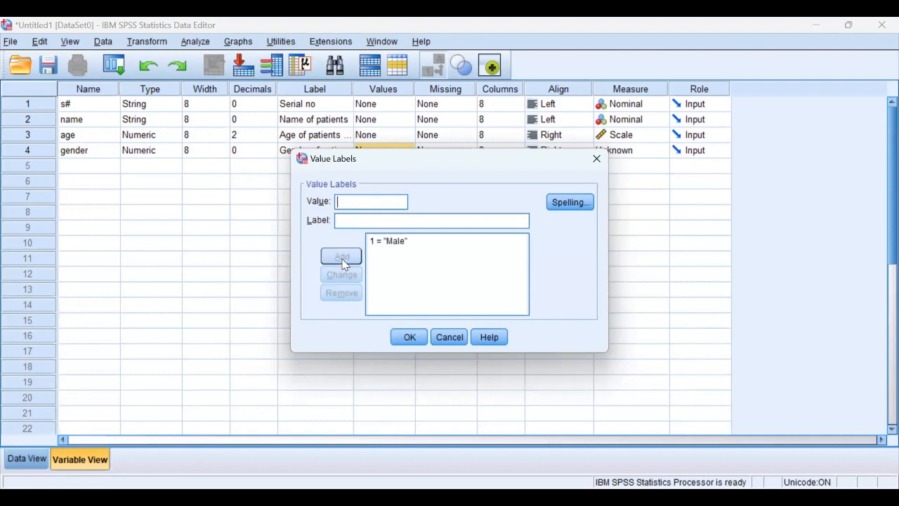
Code value 2 of the gender variable as "Female", apply the value labels and set its measurement level to Nominal.
type("2")
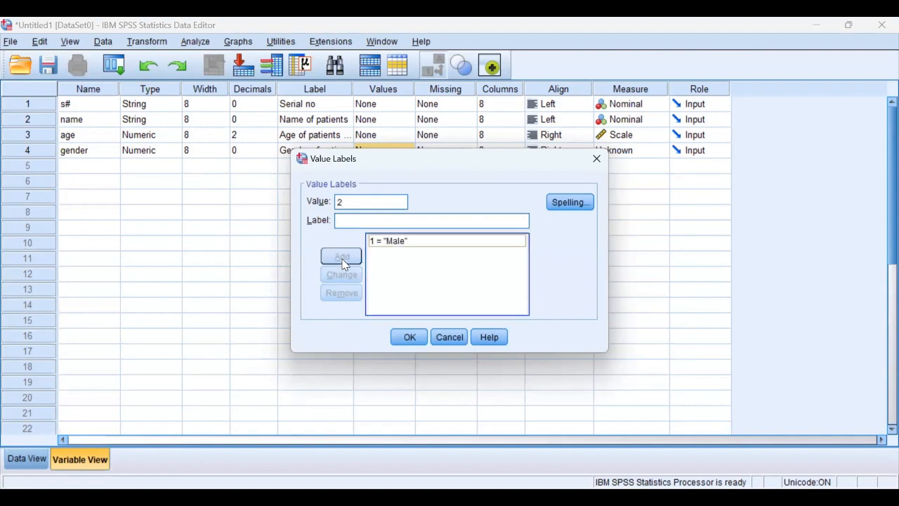
left_click(352, 219)
type("Femal")
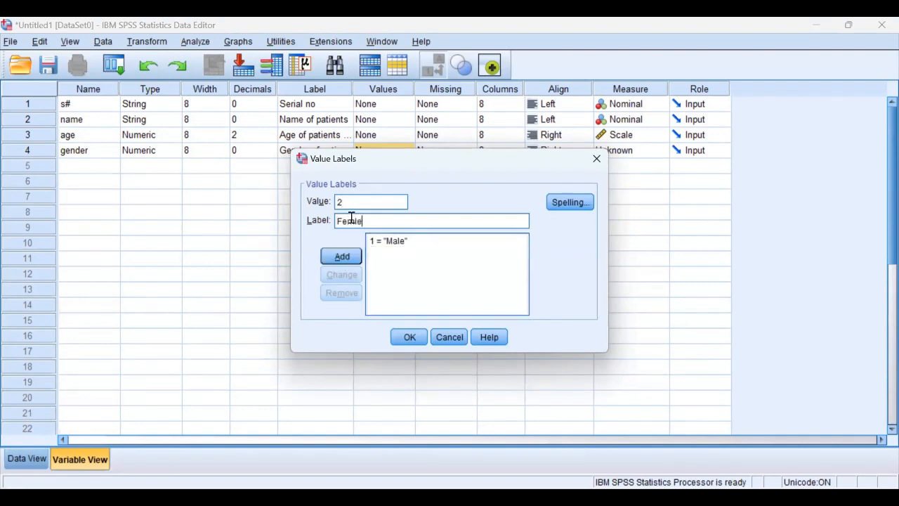
type("e")
left_click(351, 257)
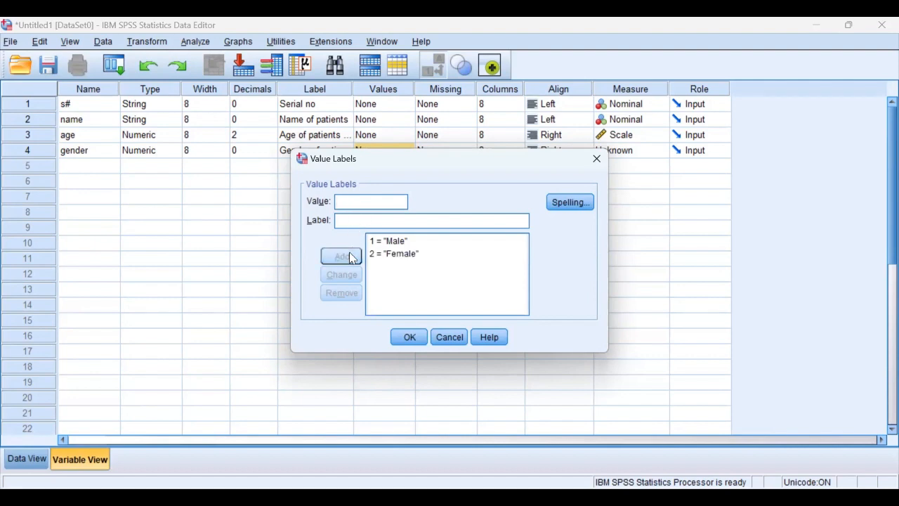
left_click(408, 339)
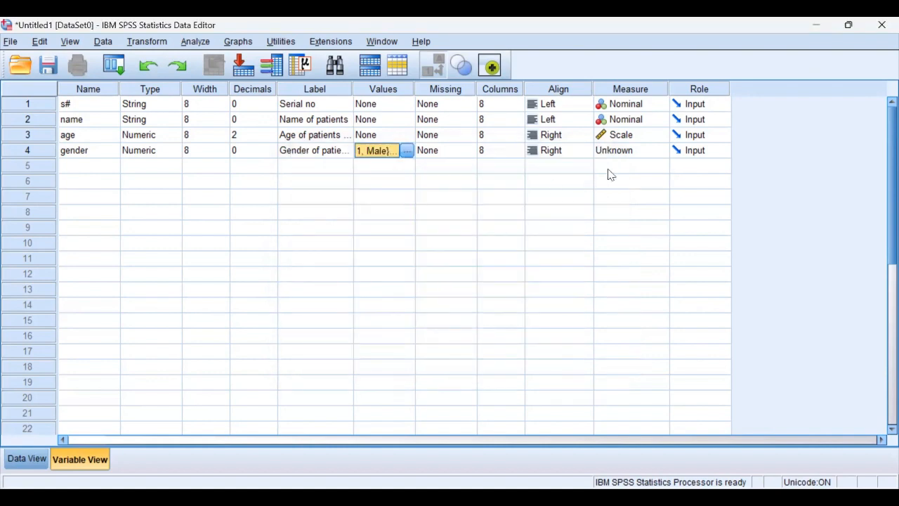
left_click(655, 155)
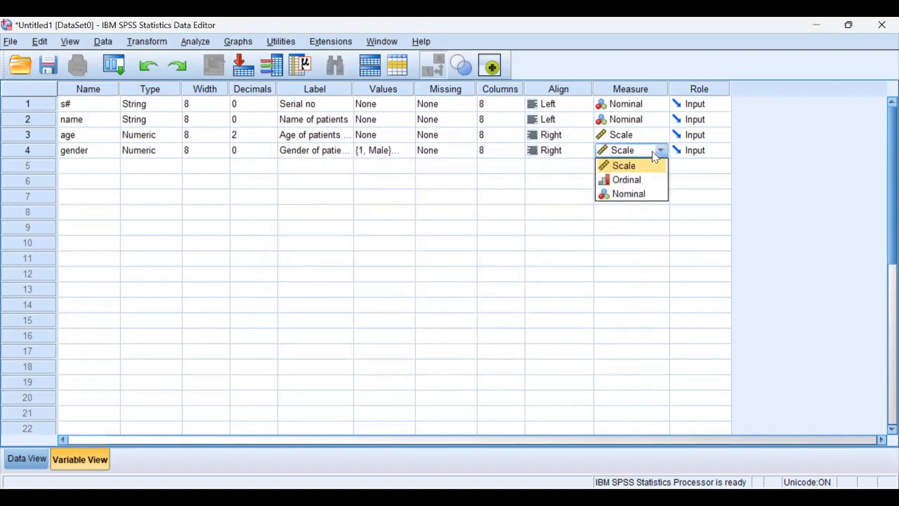
left_click(648, 194)
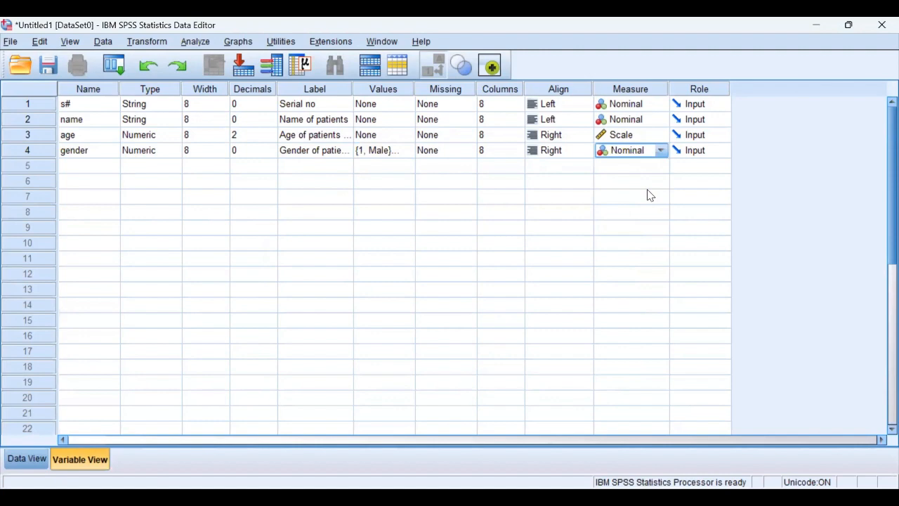
Add a fifth variable called "disease" below gender and set its decimals to 0.
left_click(82, 167)
type("disease")
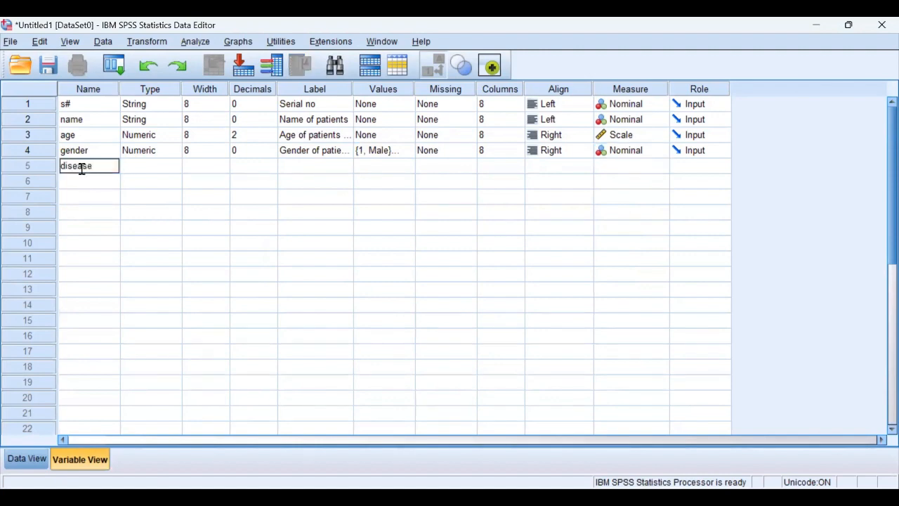
key("Tab")
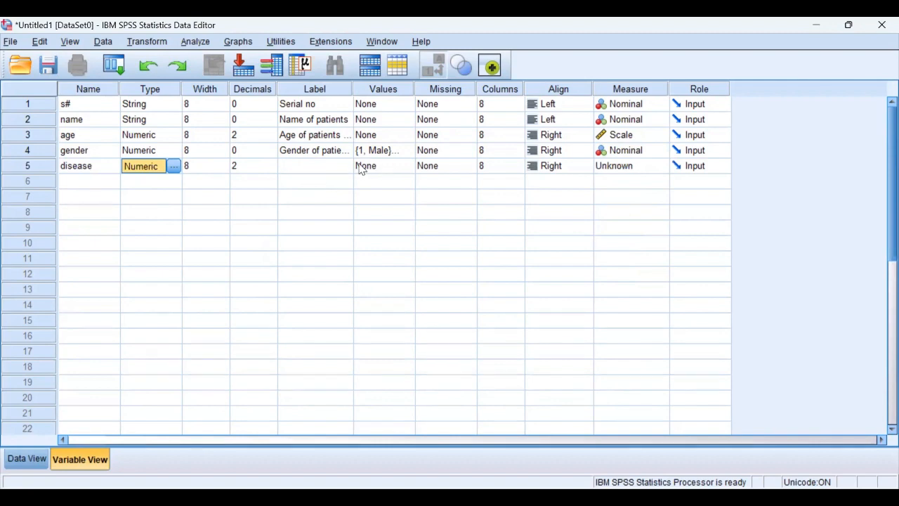
left_click(273, 168)
left_click(272, 168)
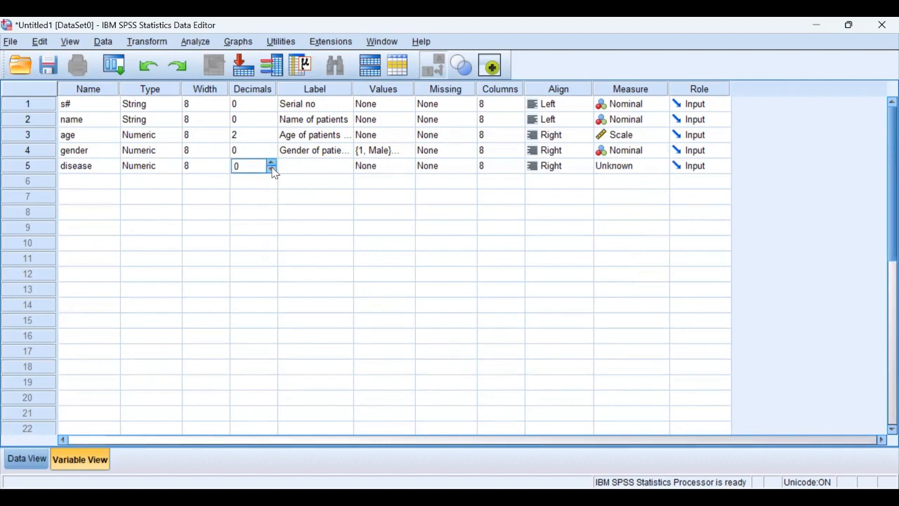
Label the disease variable "Disease".
left_click(310, 173)
type("Disease")
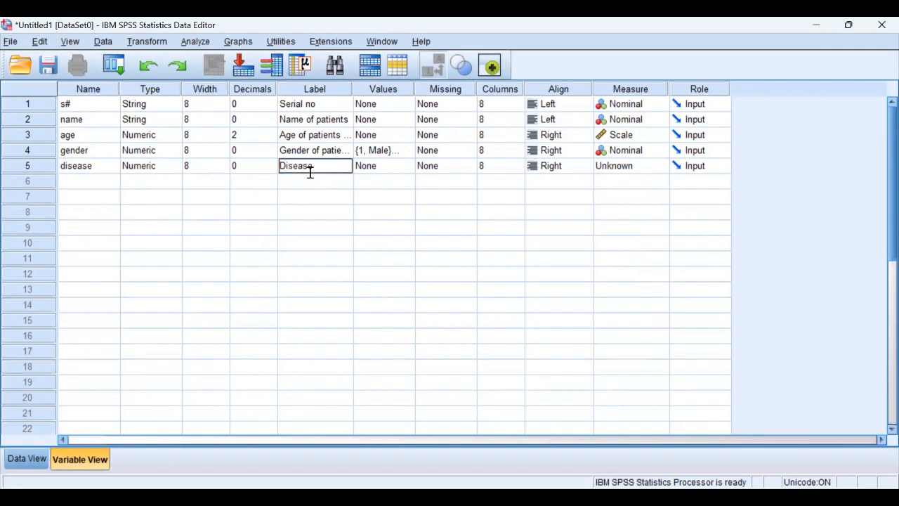
key("Tab")
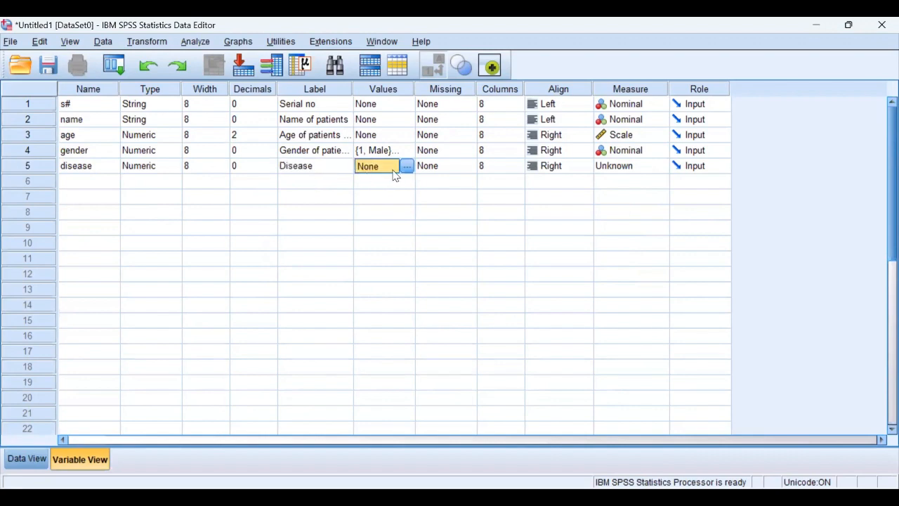
Change the label of the disease variable to "Tumor".
left_click(325, 170)
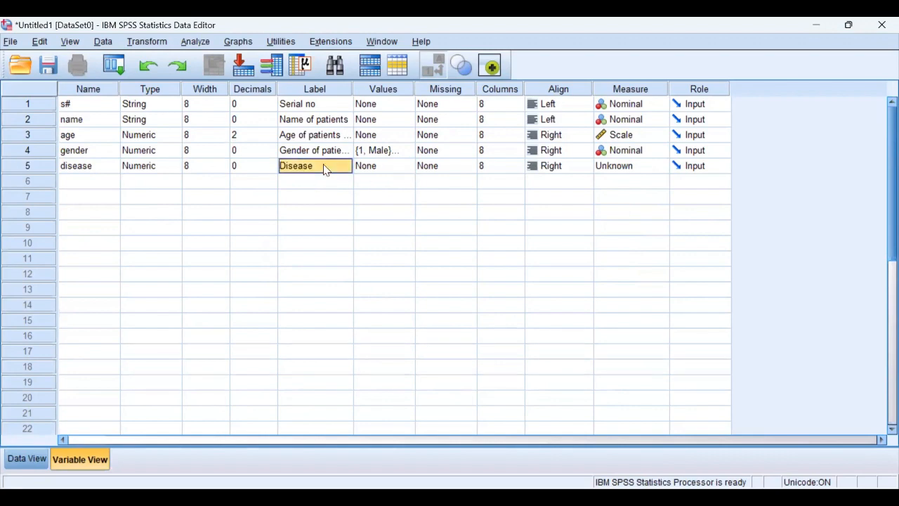
type("HCV")
key("BackSpace")
key("BackSpace")
key("BackSpace")
type("T")
type("umor")
key("Tab")
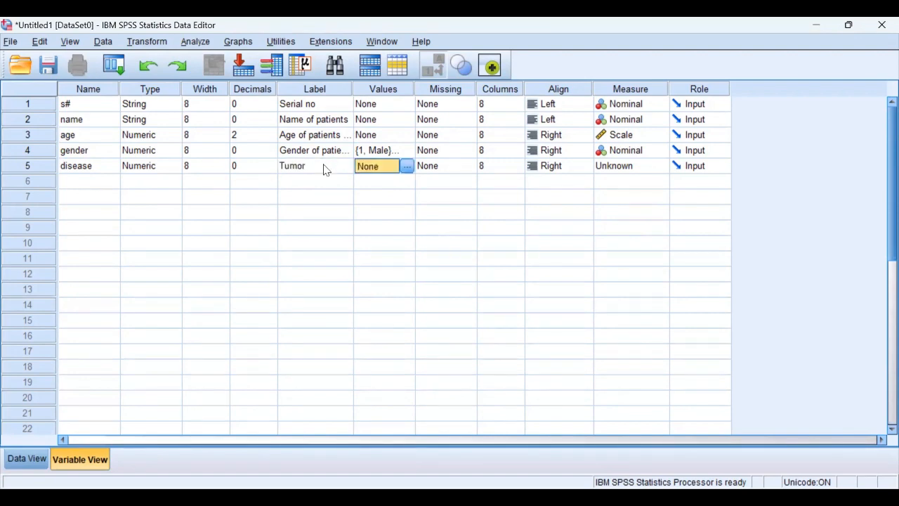
Define a value label for the disease variable that codes 1 as "Yes".
left_click(407, 168)
type("1")
key("Tab")
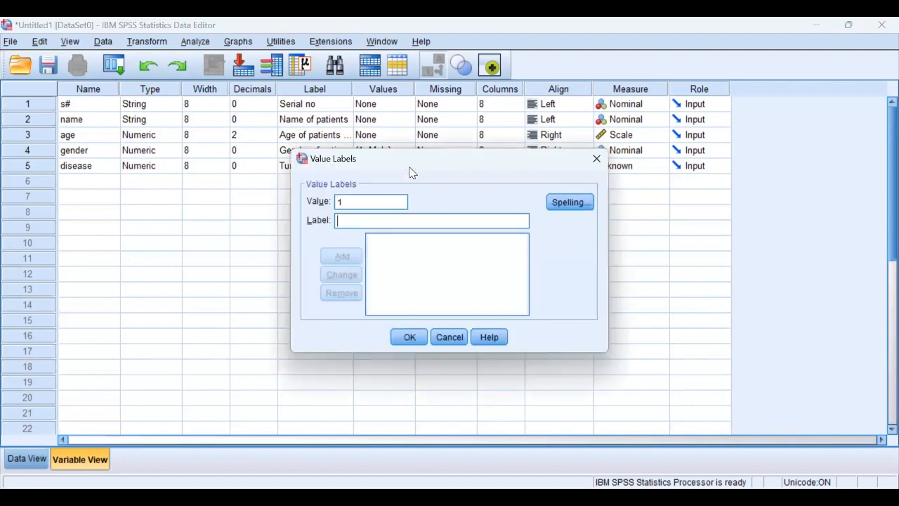
type("Yes")
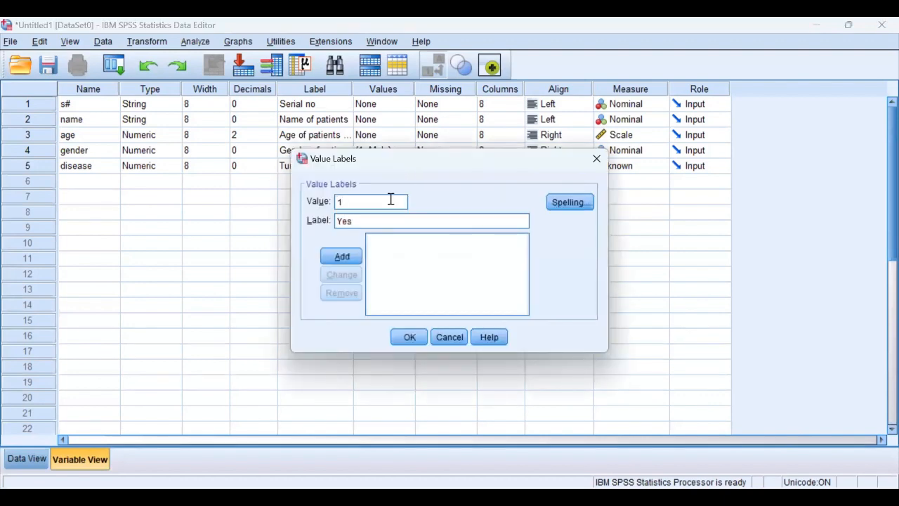
left_click(342, 257)
Code value 2 of the disease variable as "No", apply the value labels and set its measurement level to Nominal.
type("2")
key("Tab")
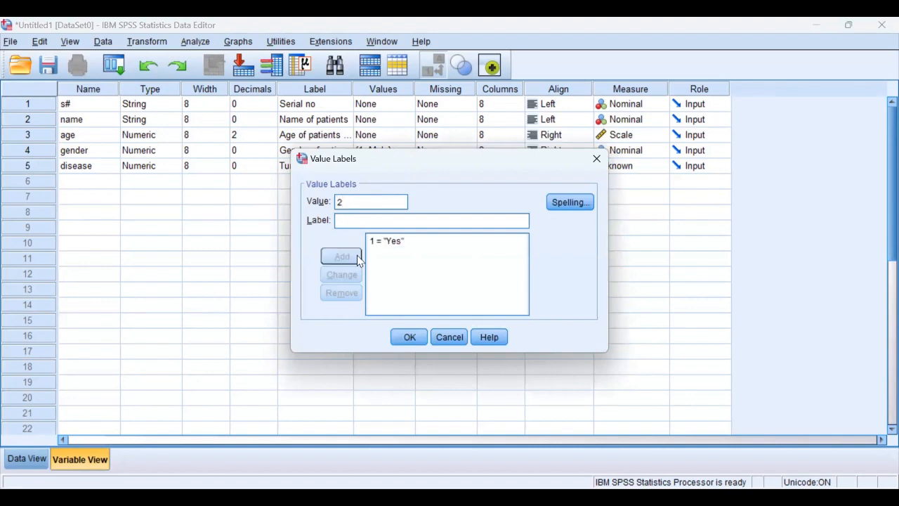
type("No")
left_click(357, 255)
left_click(411, 338)
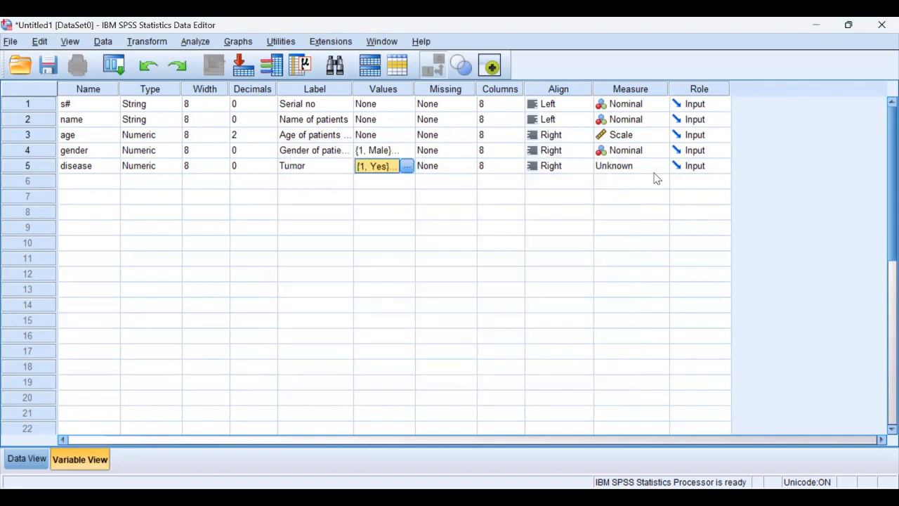
left_click(659, 169)
left_click(659, 209)
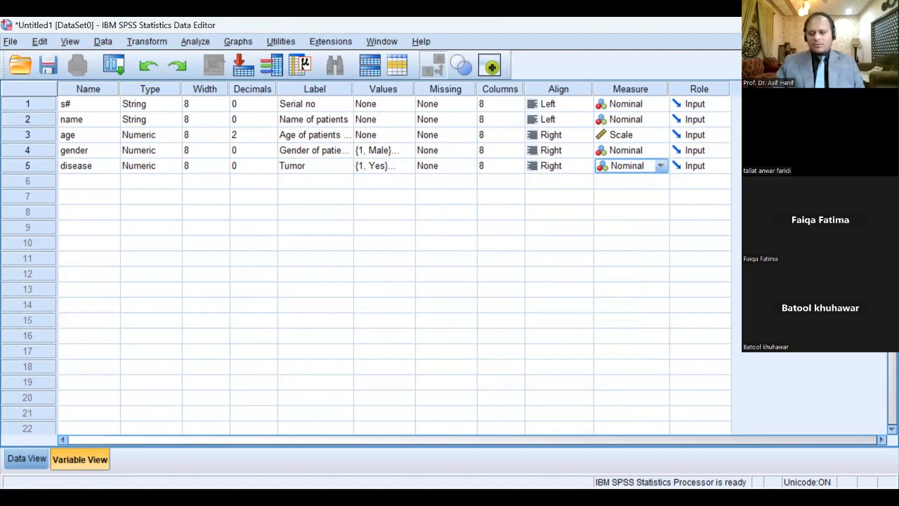
Add a sixth variable called "severity" below disease, keeping the default Numeric type.
left_click(334, 184)
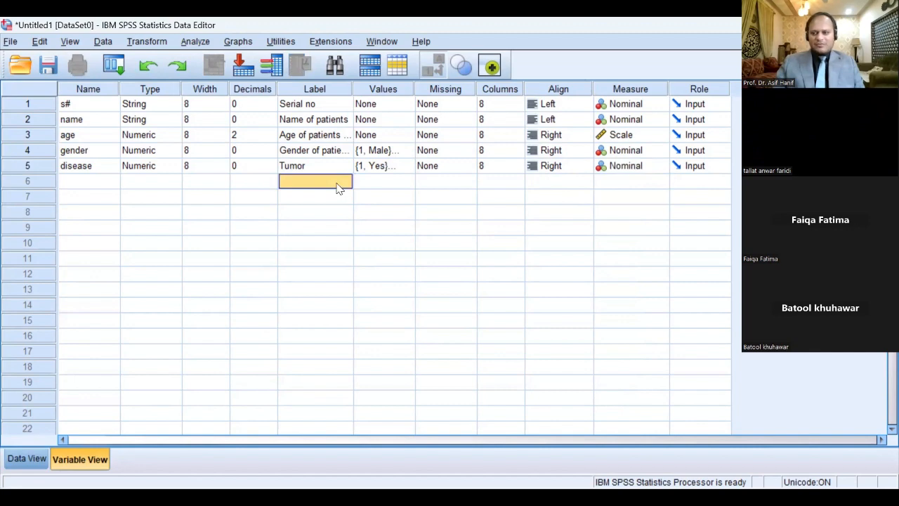
key("Left")
key("Left")
key("Left")
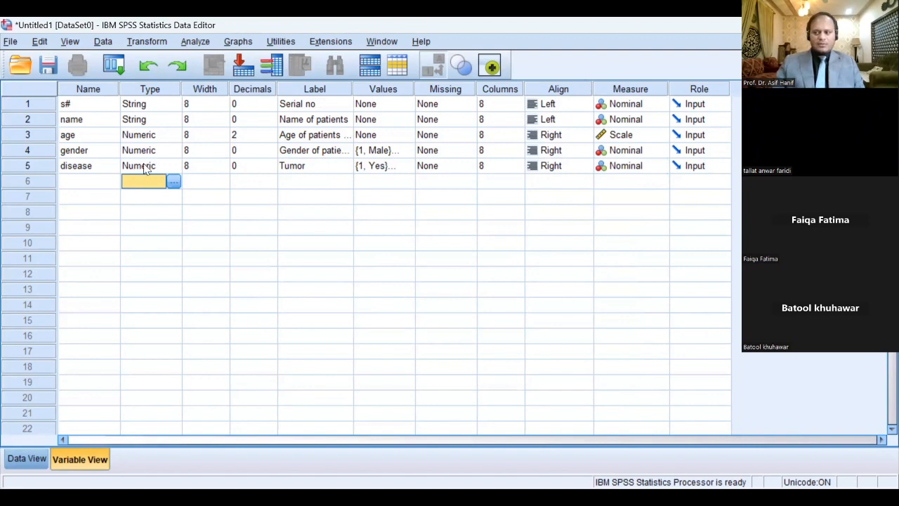
key("Left")
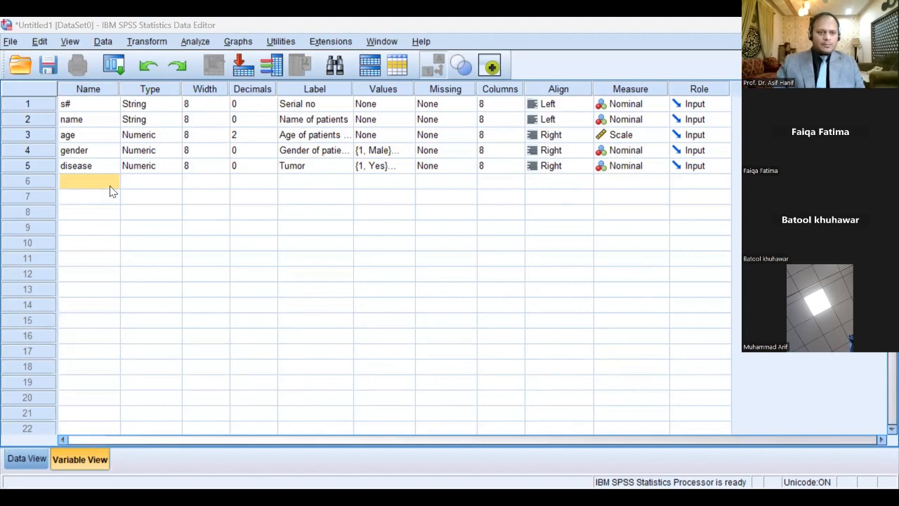
type("severity")
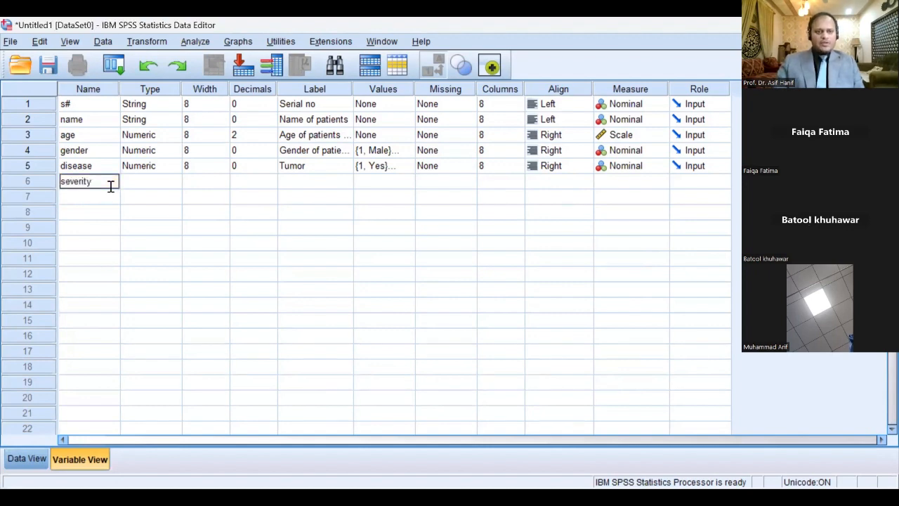
key("Tab")
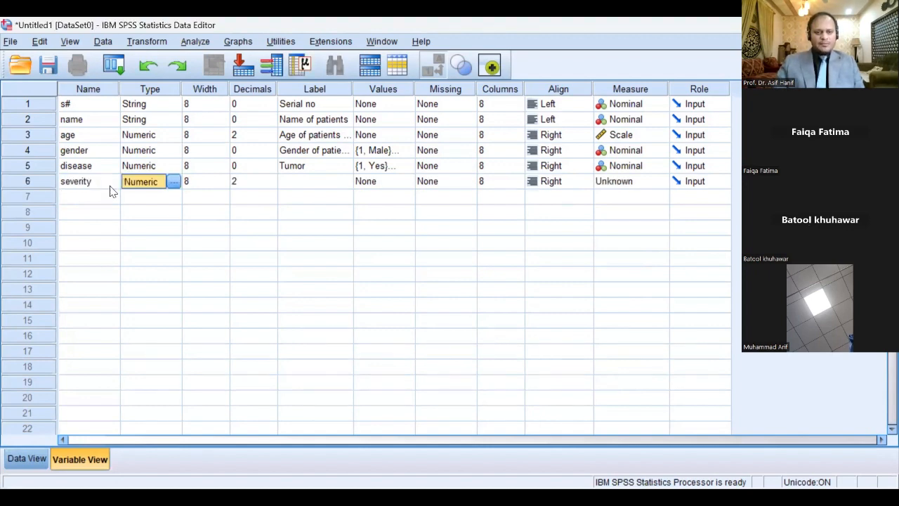
Label the severity variable "Severity of tumor".
key("Tab")
key("Tab")
key("Tab")
type("Se")
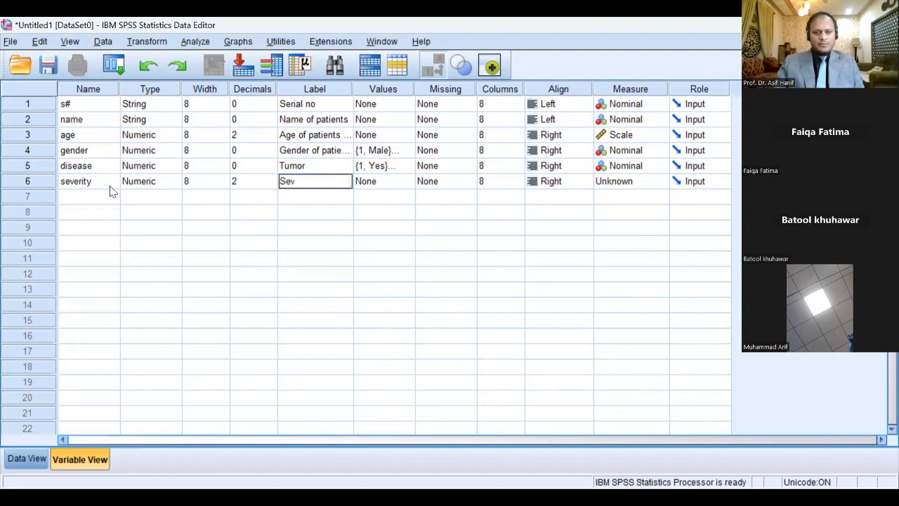
type("ver")
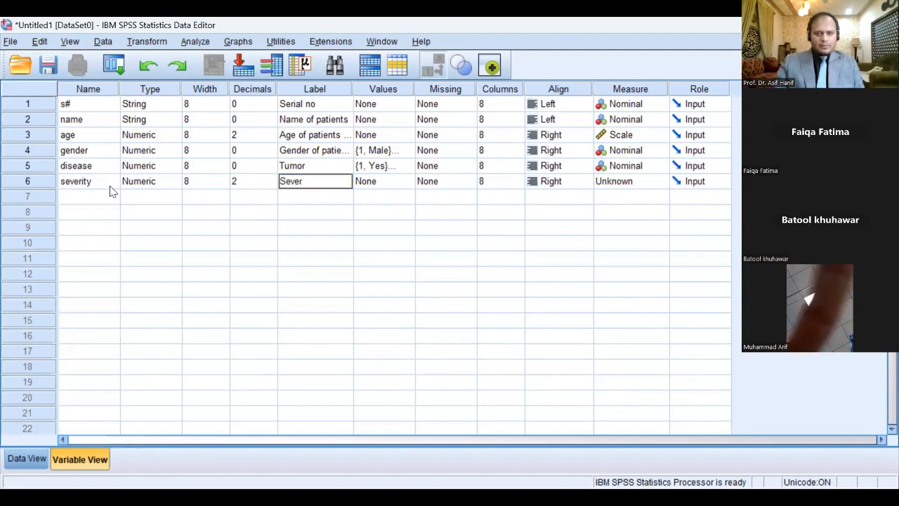
type("ity")
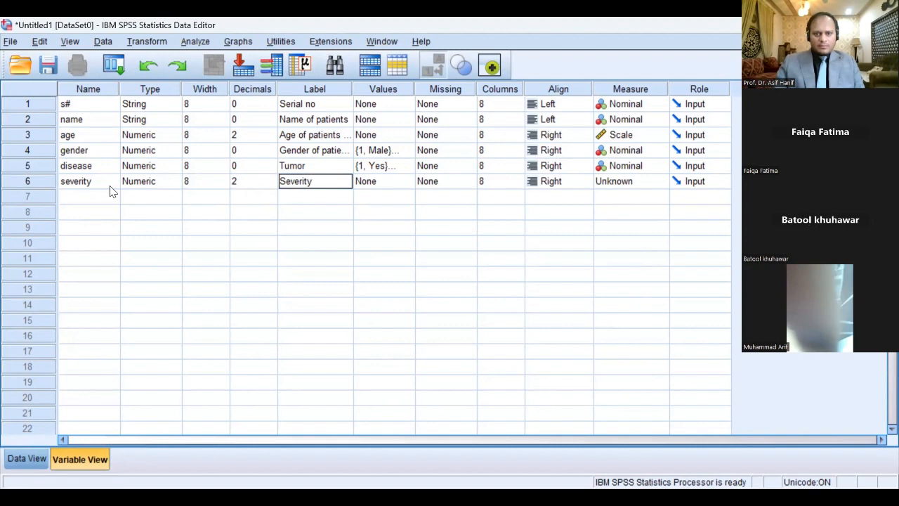
type(" of tu")
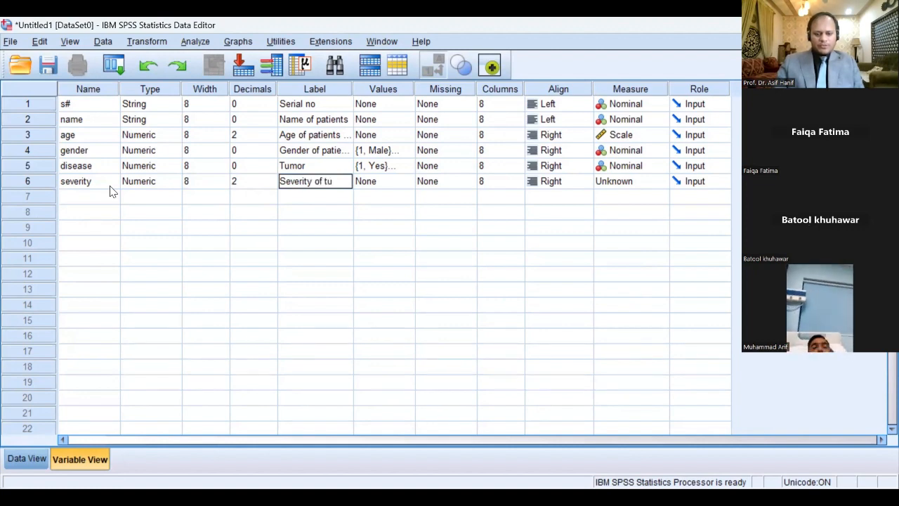
type("mor")
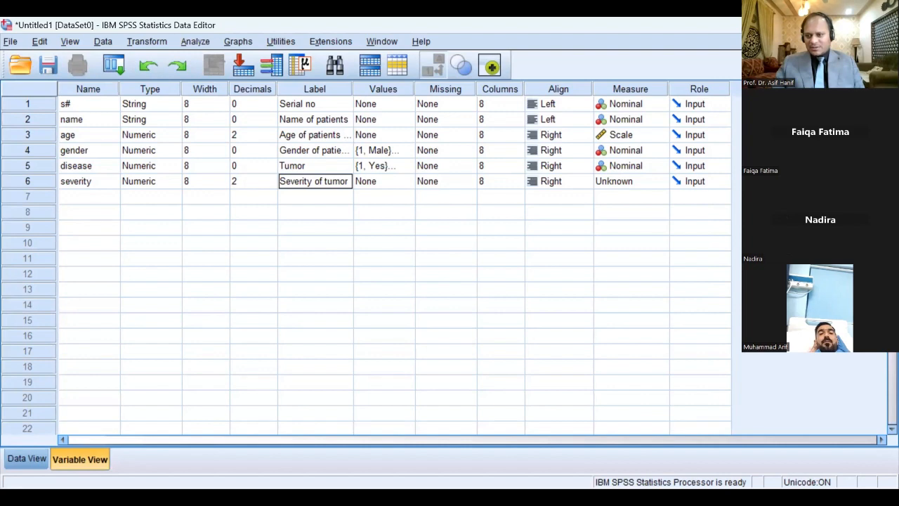
Define a value label for the severity variable that codes 0 as "No disease".
left_click(496, 289)
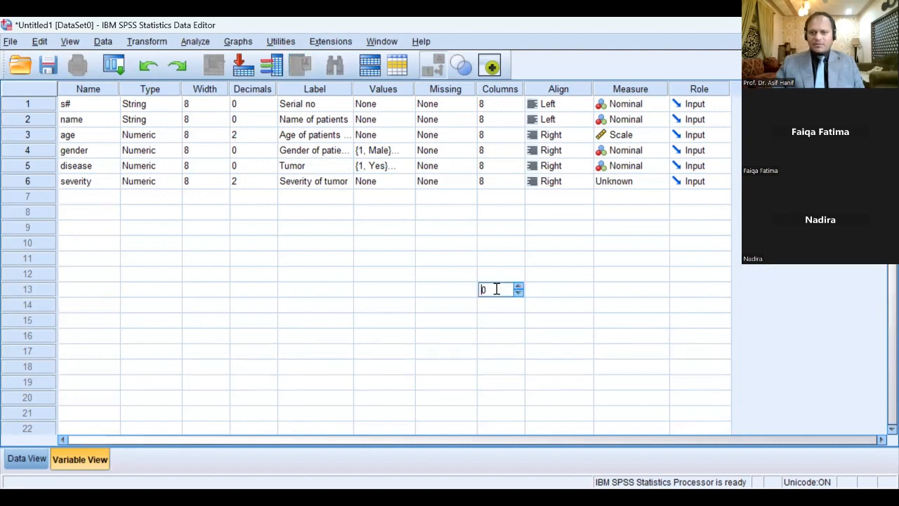
type("0")
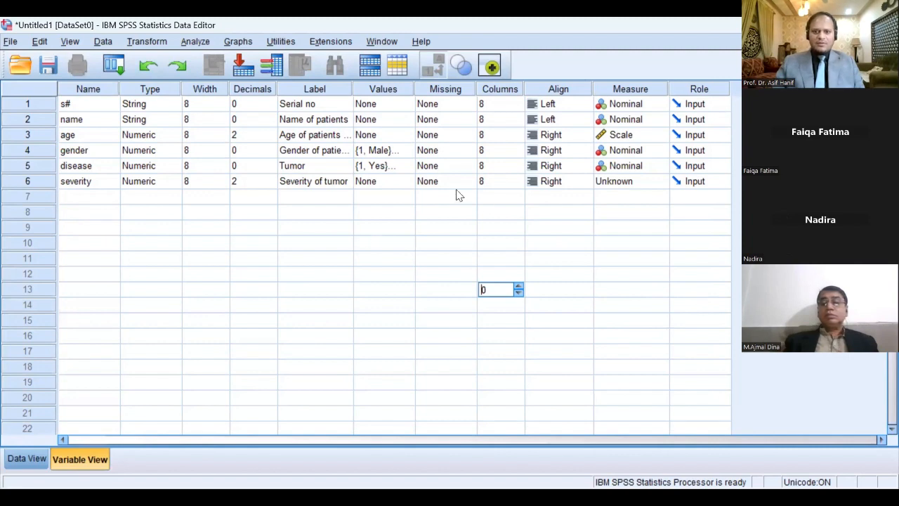
left_click(410, 186)
left_click(407, 182)
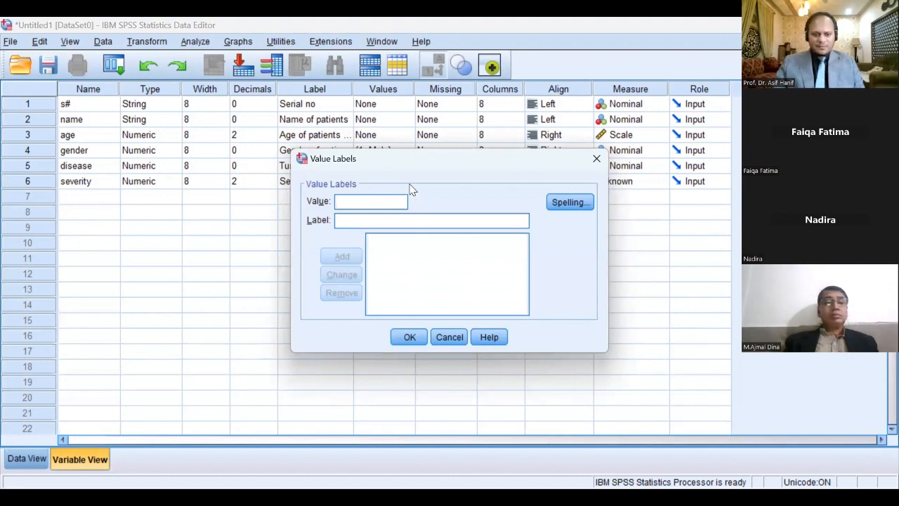
type("1")
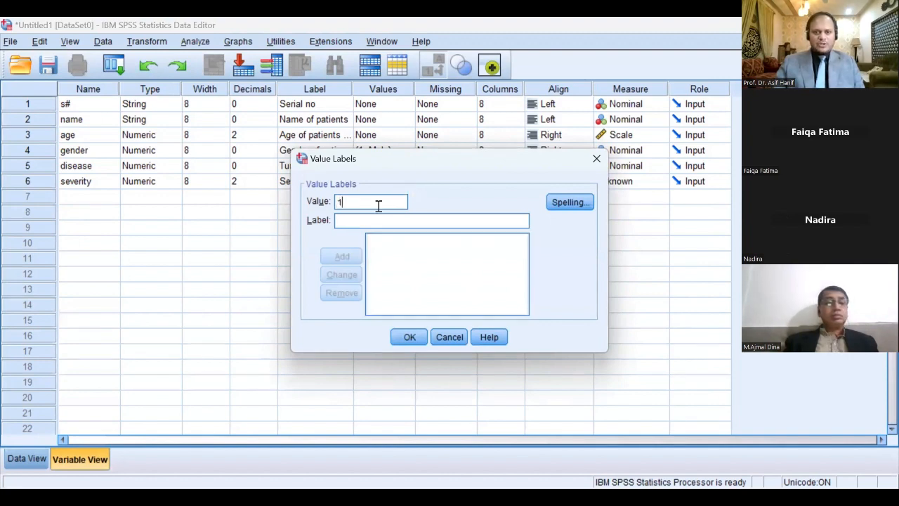
key("BackSpace")
type("0")
key("Tab")
type("No ")
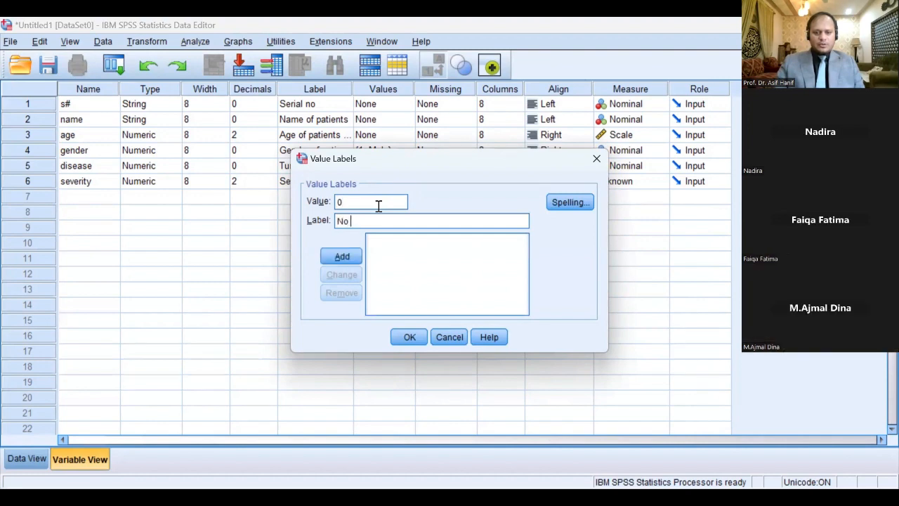
type("disease")
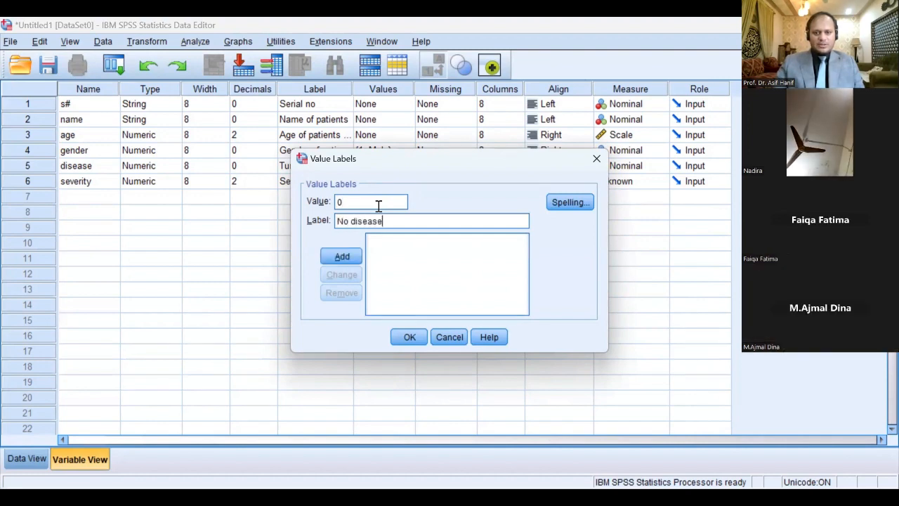
left_click(345, 257)
Code value 1 of the severity variable as "Mild" and value 2 as "Moderate".
type("1")
key("Tab")
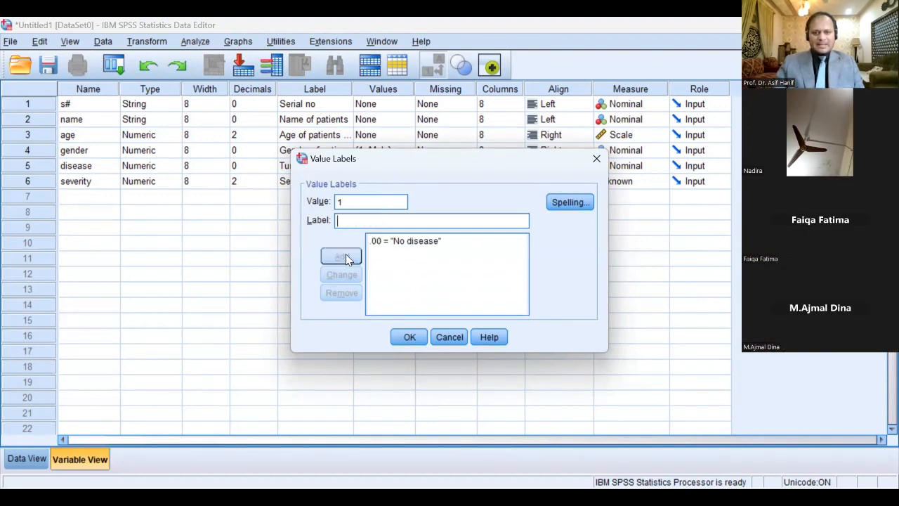
type("Mi")
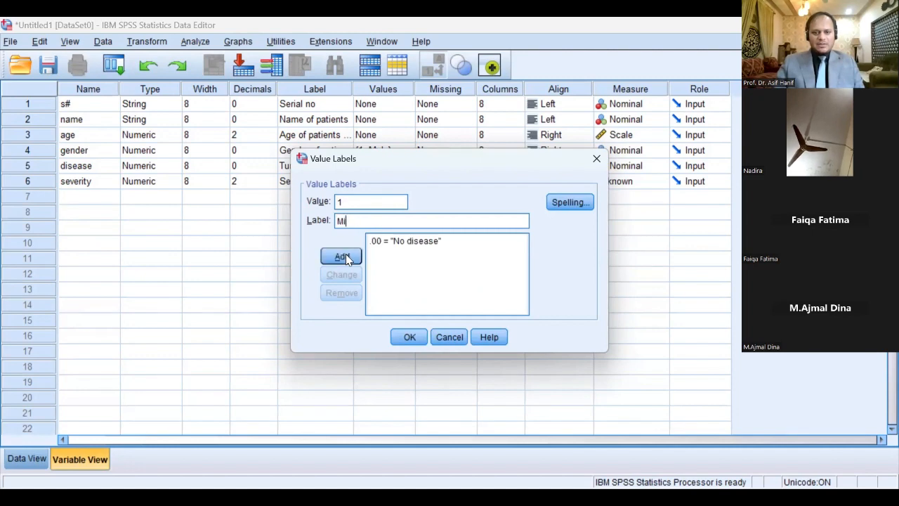
type("ld")
left_click(344, 257)
type("2")
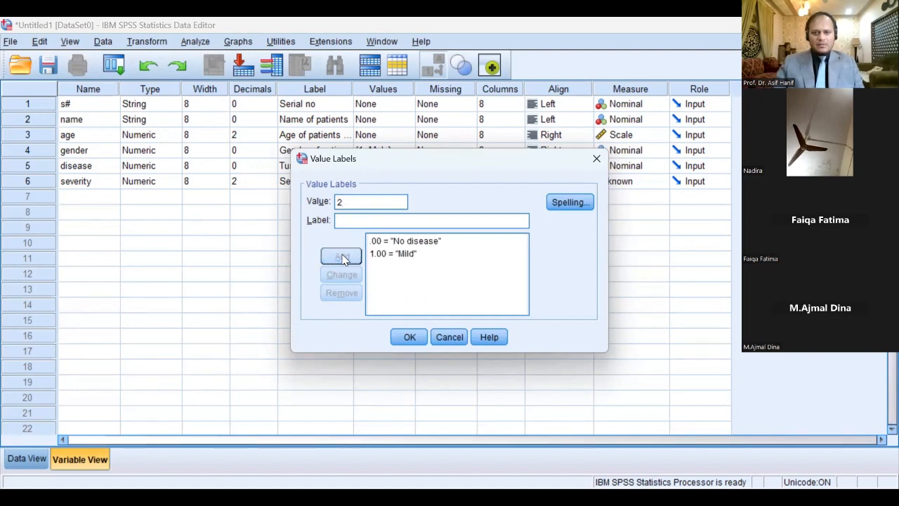
key("Tab")
type("Moderat")
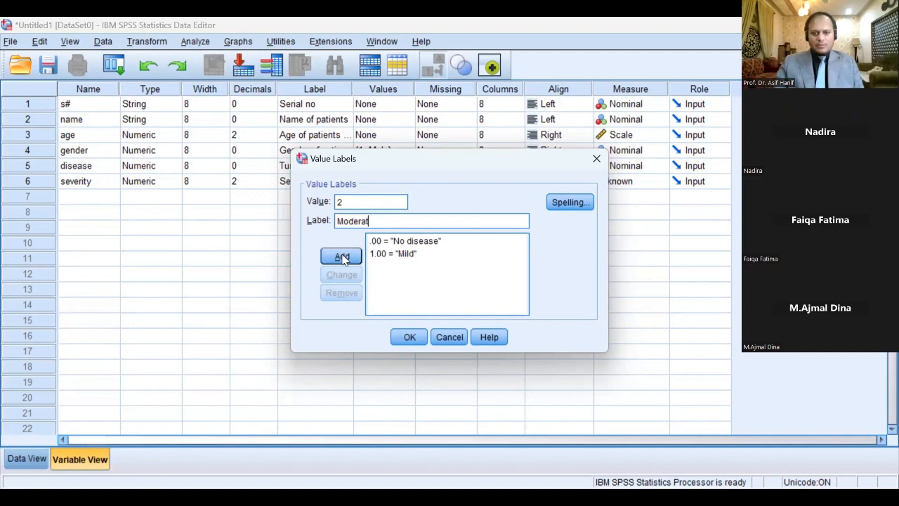
type("e")
left_click(343, 258)
Code value 3 of the severity variable as "Severe", apply the value labels and set its measurement level to Ordinal.
type("3")
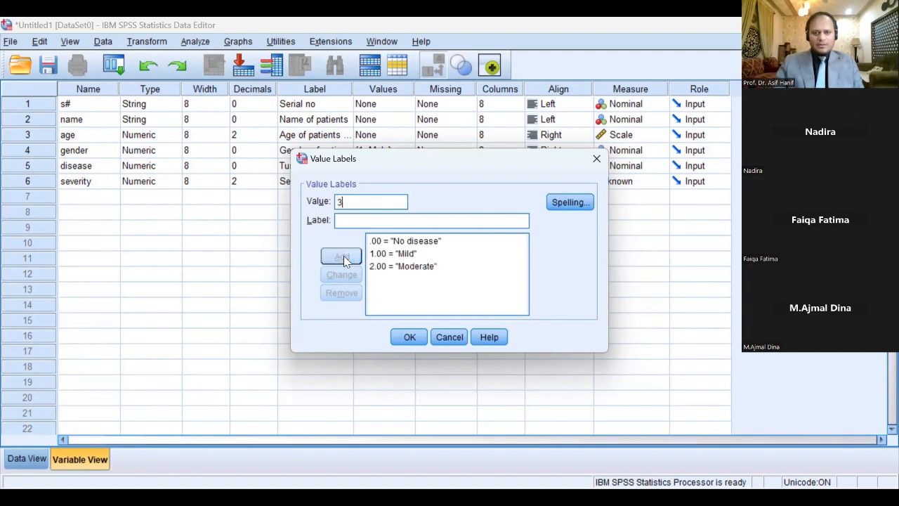
key("Tab")
type("Severe")
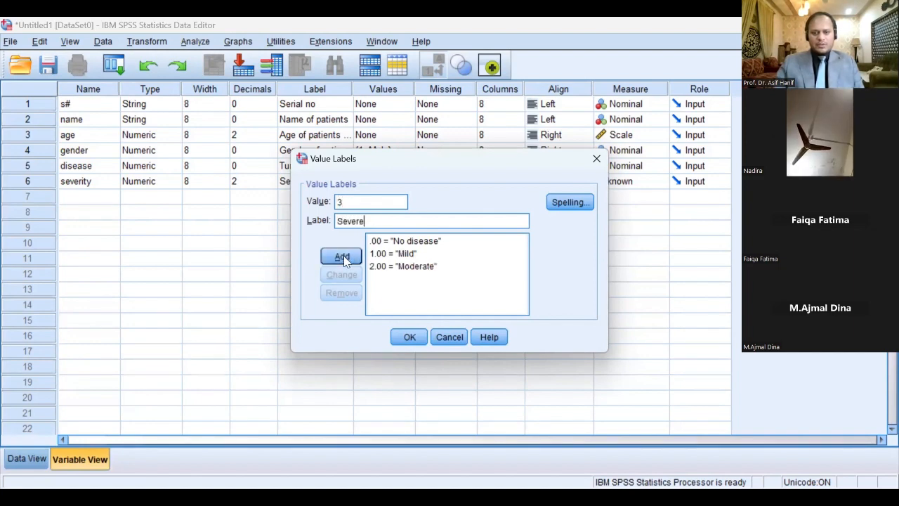
left_click(344, 258)
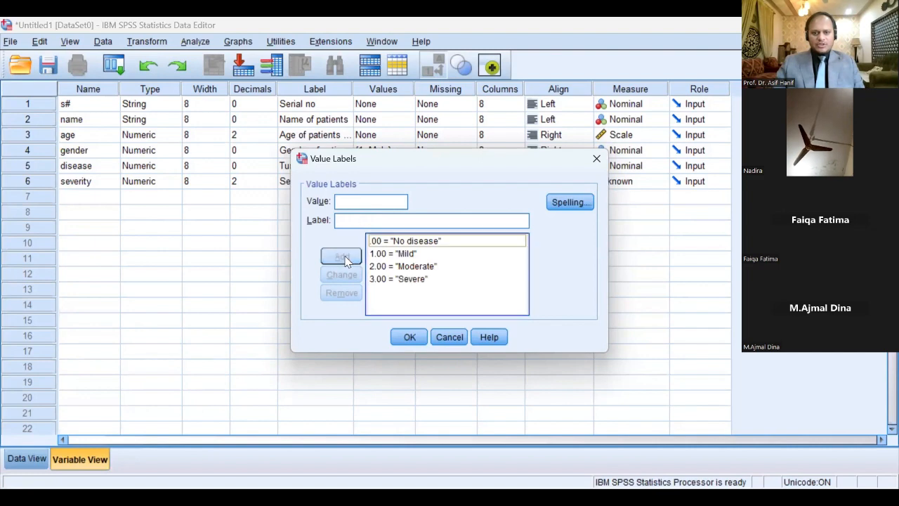
left_click(410, 338)
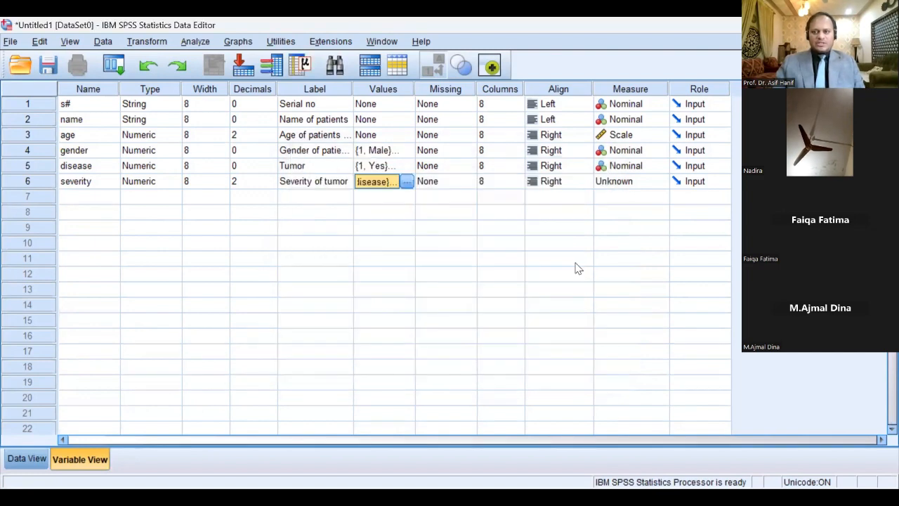
left_click(661, 184)
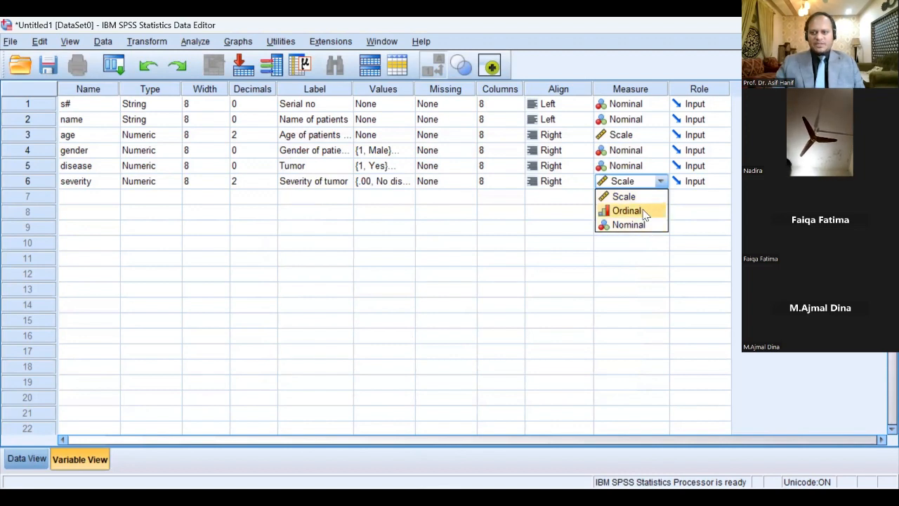
left_click(646, 211)
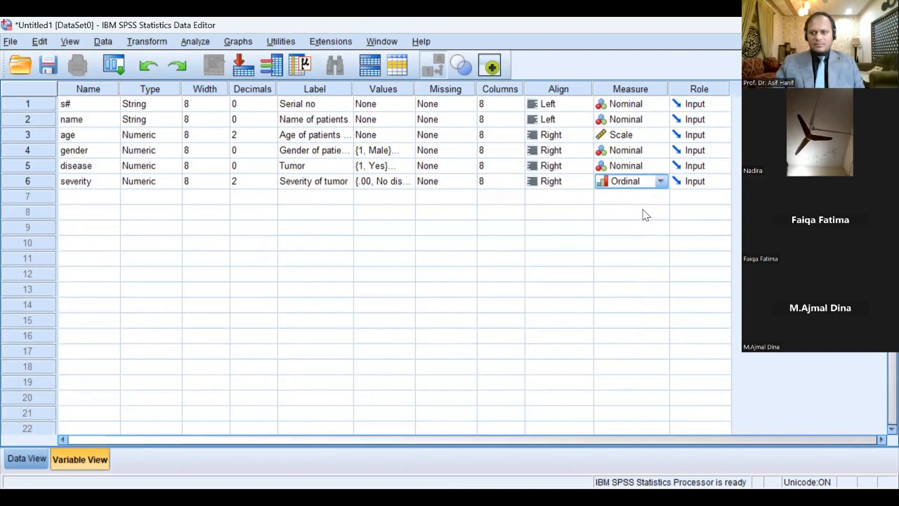
Set the role of both the disease and severity variables to Target.
left_click(690, 183)
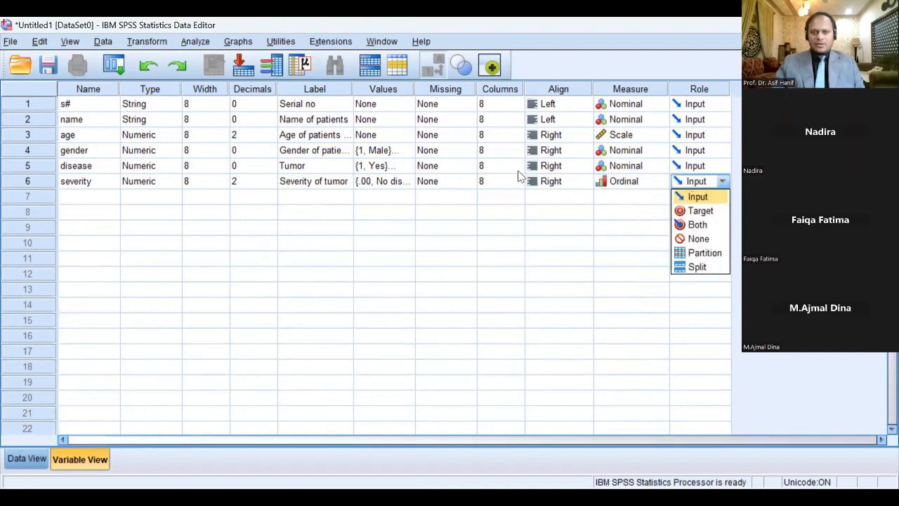
left_click(718, 166)
left_click(718, 167)
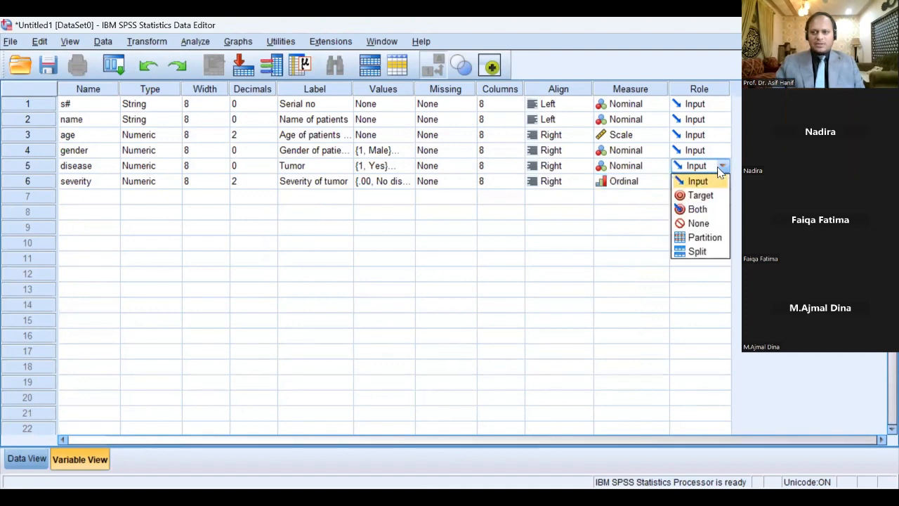
left_click(711, 198)
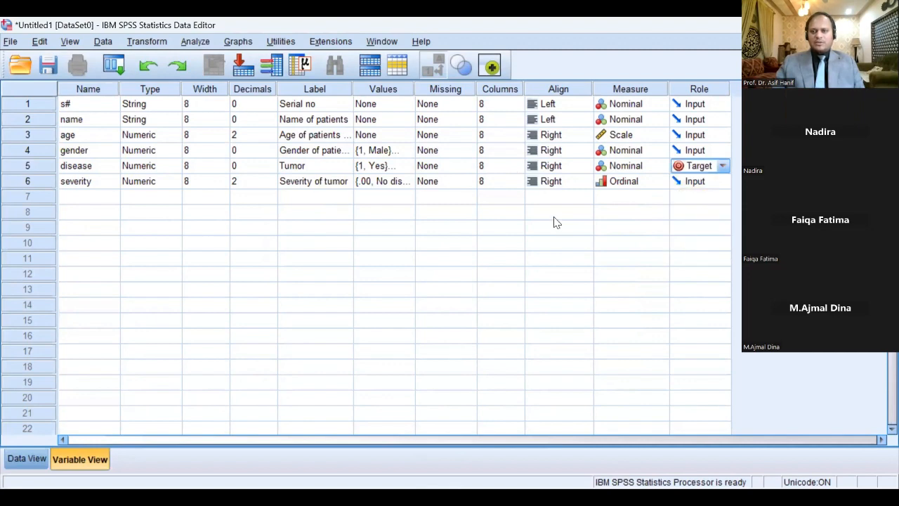
left_click(715, 184)
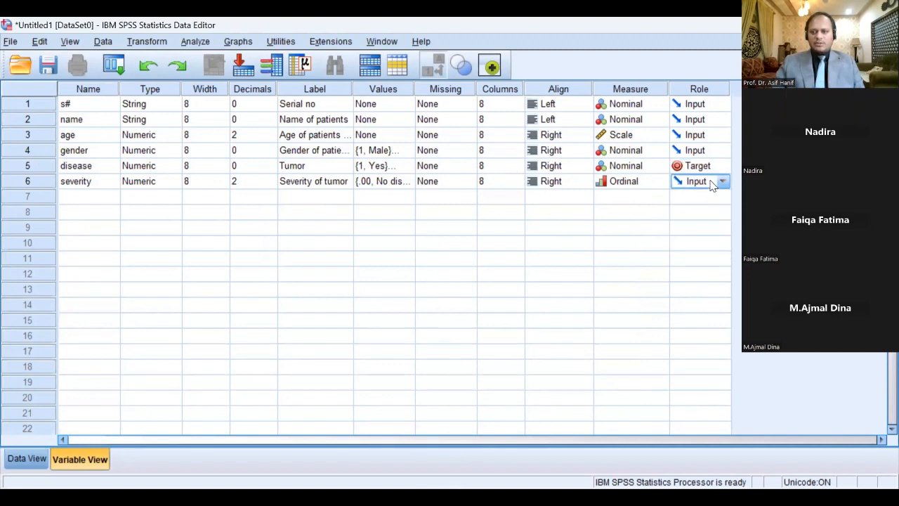
left_click(719, 183)
left_click(700, 212)
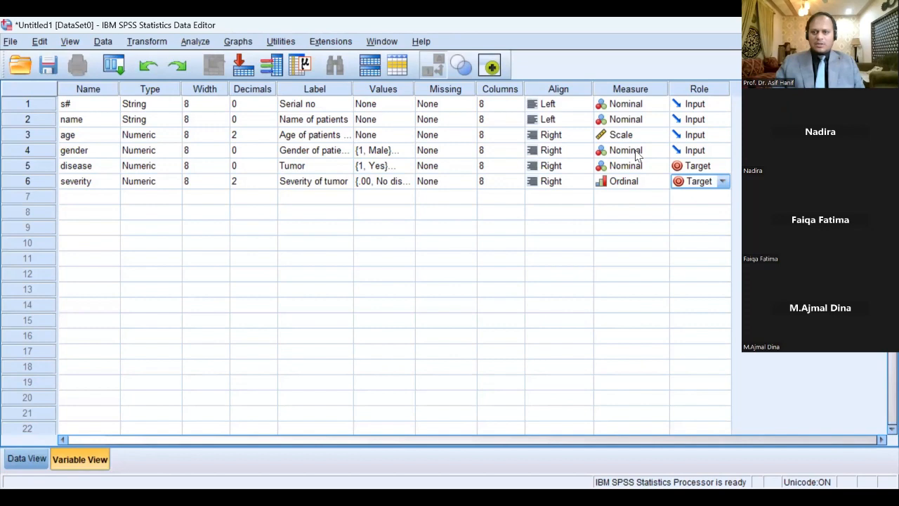
left_click(706, 202)
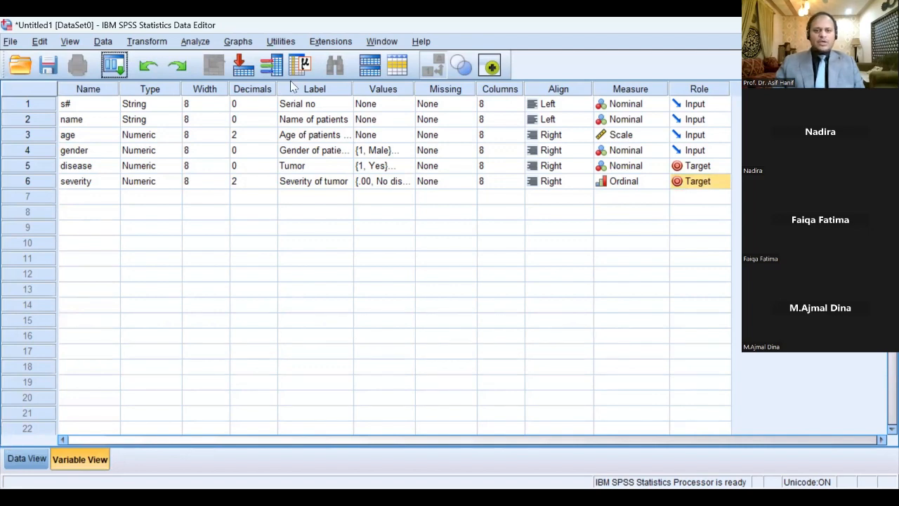
Switch to the data sheet and enter "1-1" as the first case's serial number.
left_click(257, 209)
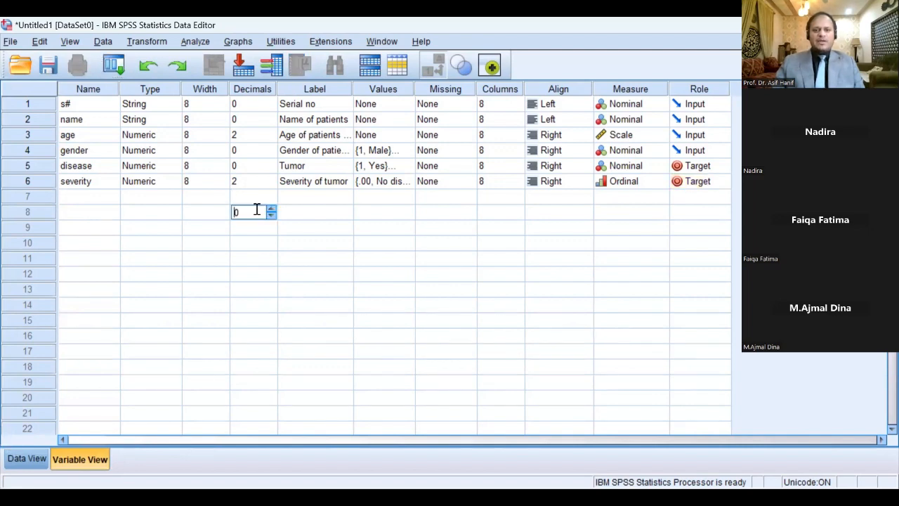
left_click(332, 199)
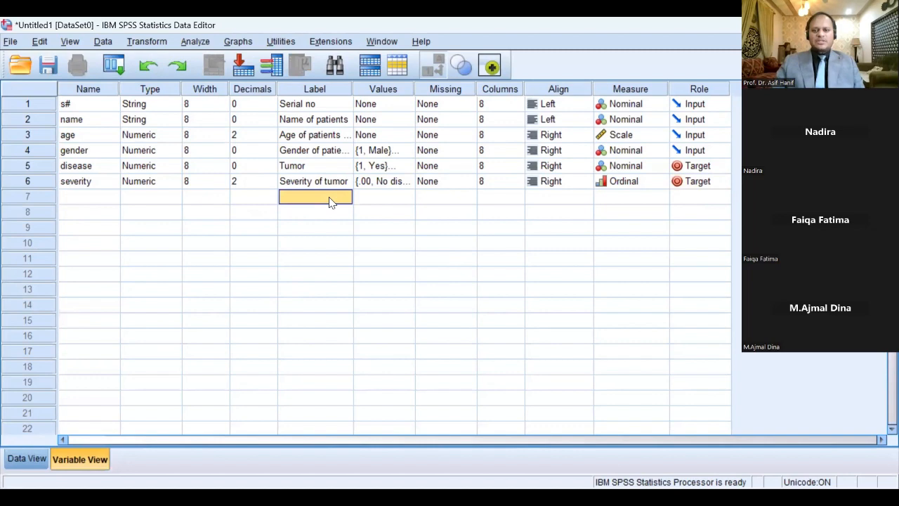
left_click(41, 459)
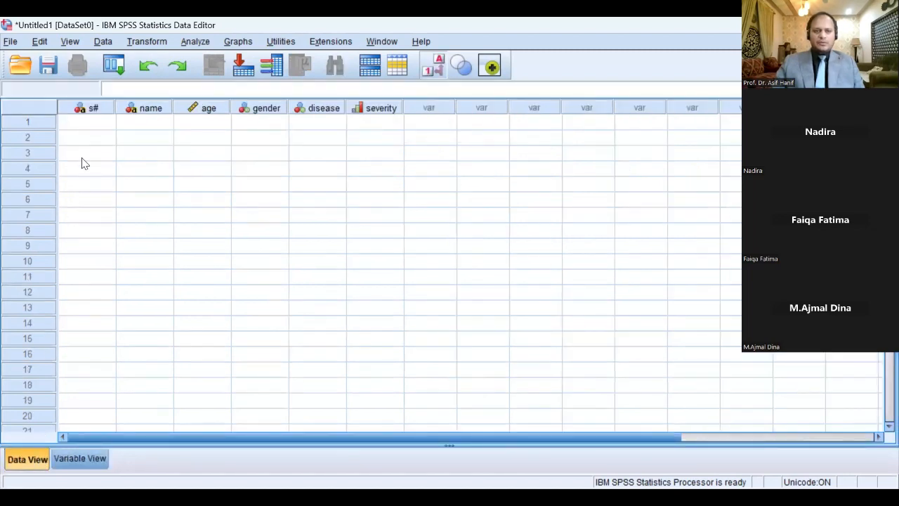
left_click(88, 129)
type("1-1")
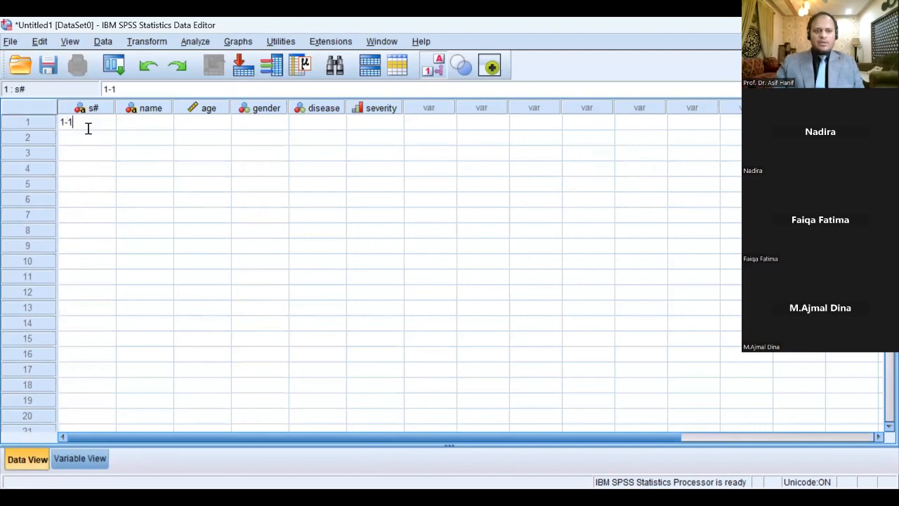
key("Return")
Change the first case's serial number to "1a" and enter "2" and "3b" for the second and third cases.
left_click(87, 129)
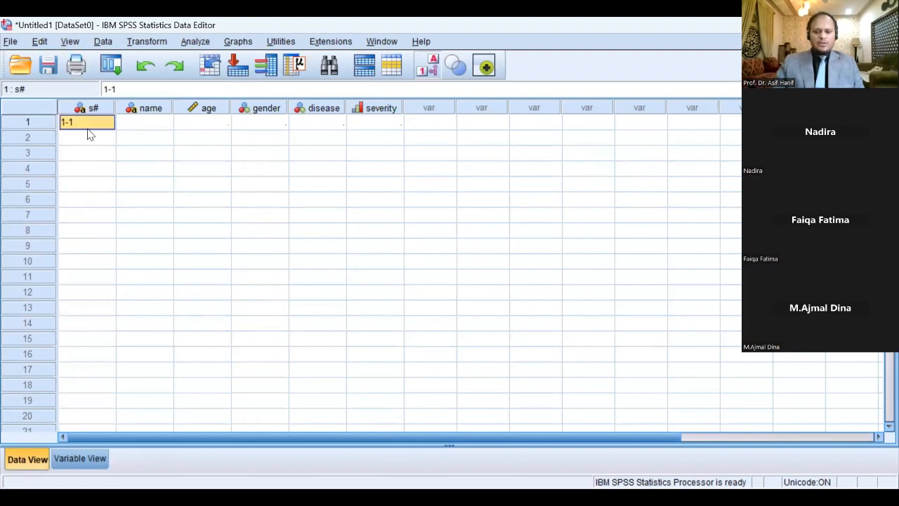
type("1a")
key("Return")
type("2")
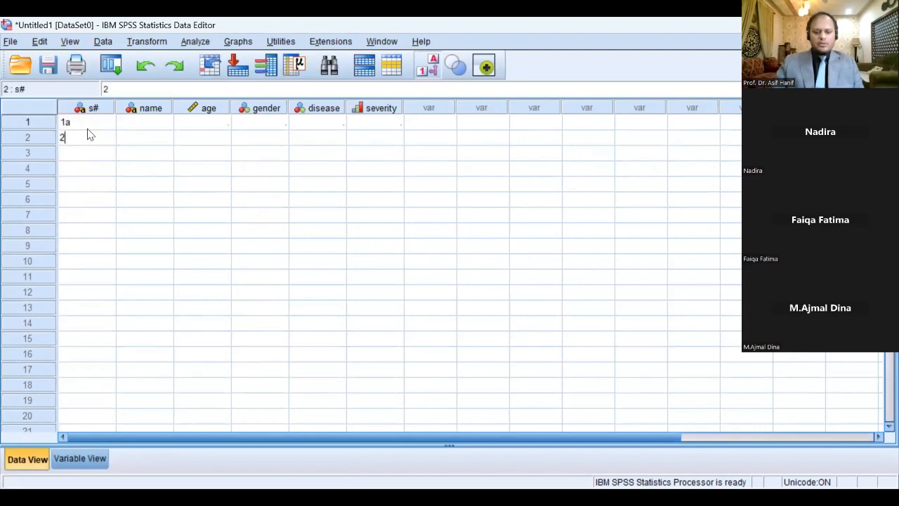
key("Return")
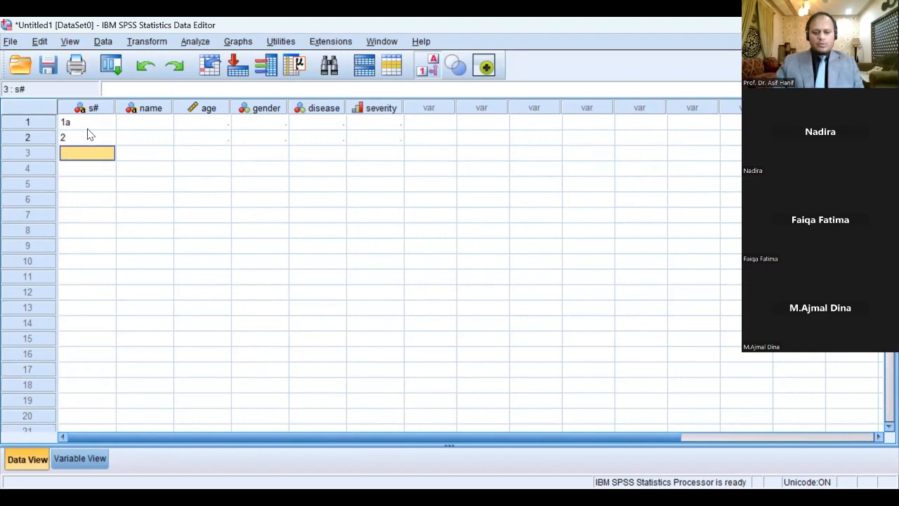
type("3b")
key("Return")
Enter "fjg", "djgi" and "345" as the serial numbers of cases four to six.
key("Return")
key("Up")
type("r")
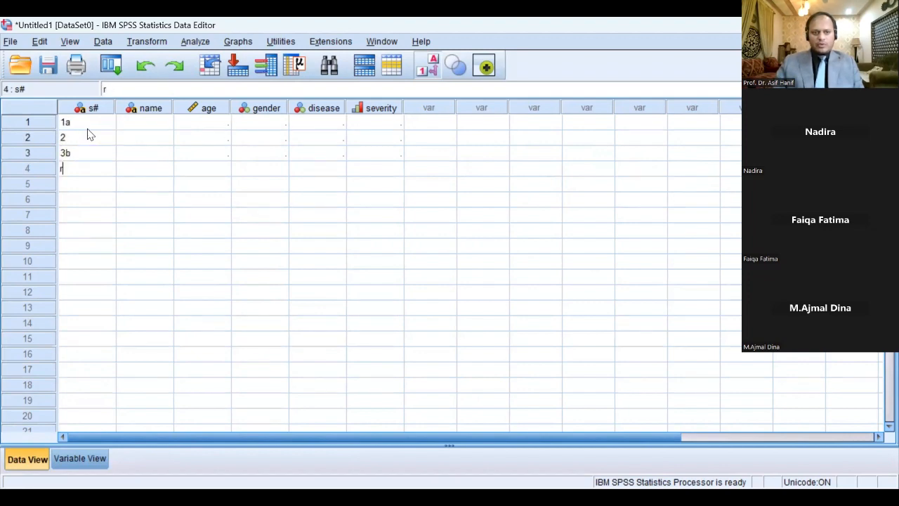
key("Return")
key("Up")
type("fjg")
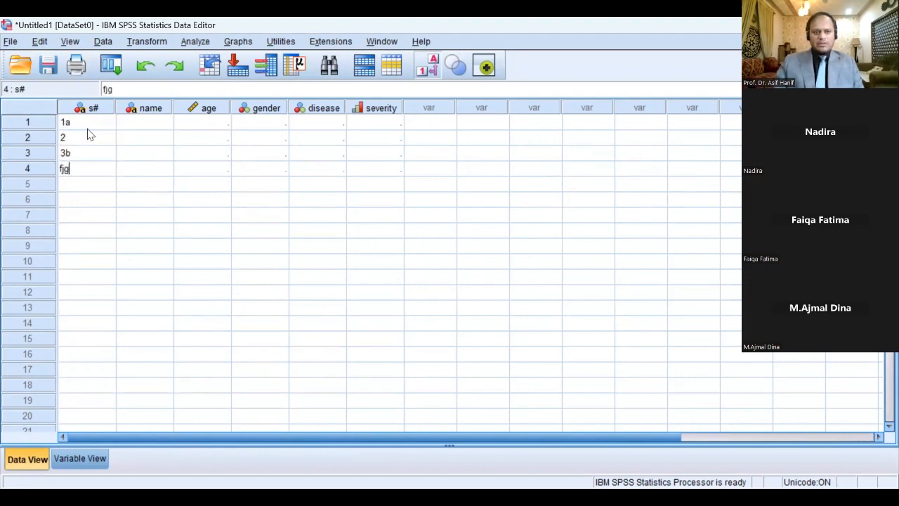
key("Return")
type("djgi")
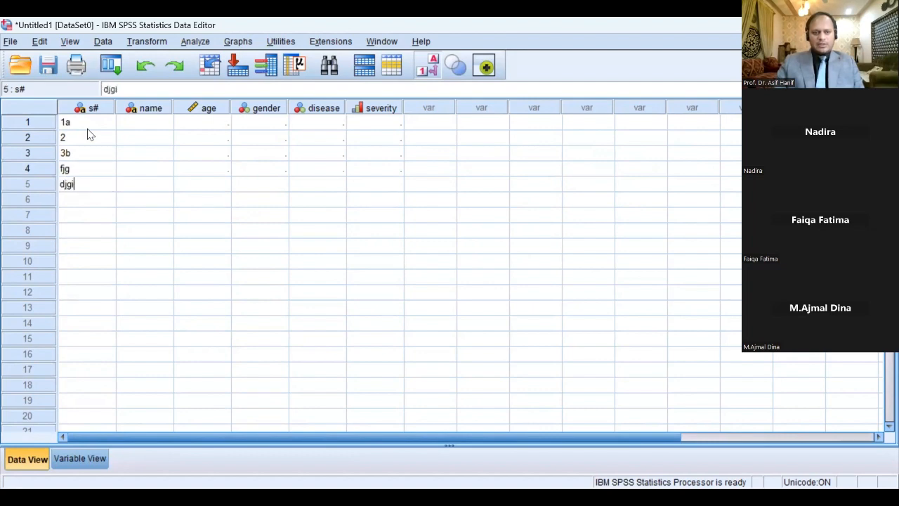
key("Return")
type("345")
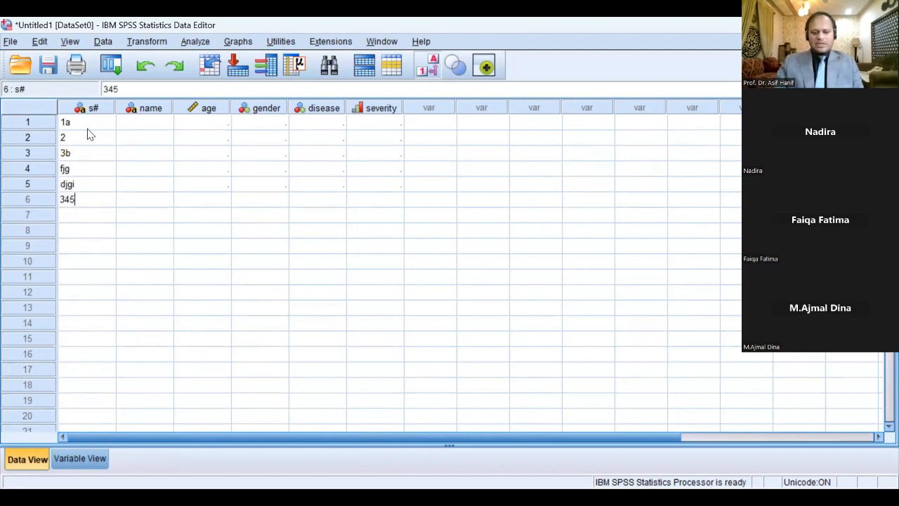
key("Return")
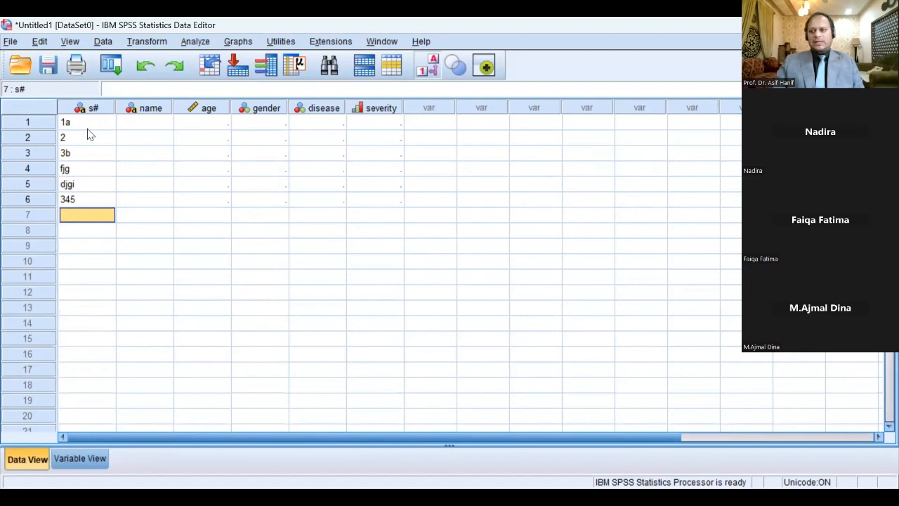
Enter "a" and "s" as the names of the first and second cases.
key("Up")
key("Up")
key("Up")
key("Up")
key("Up")
key("Up")
key("Right")
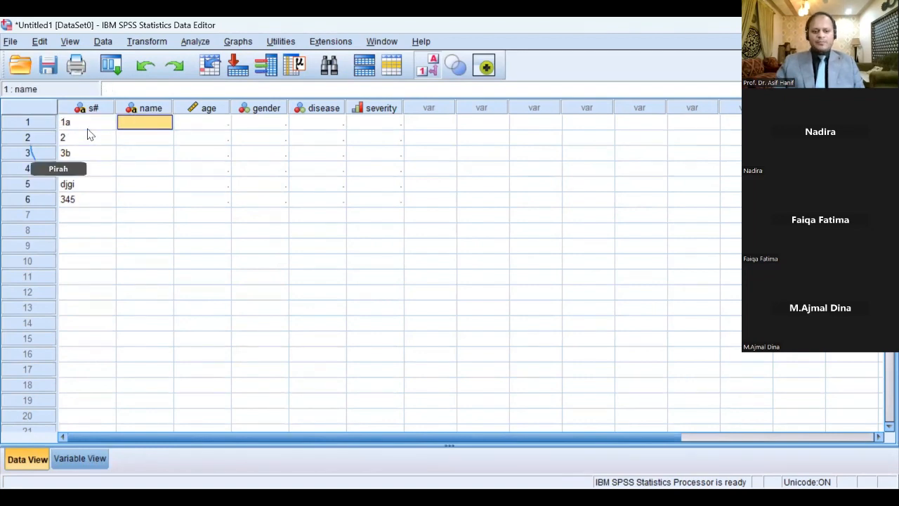
type("a")
key("Return")
type("s")
key("Return")
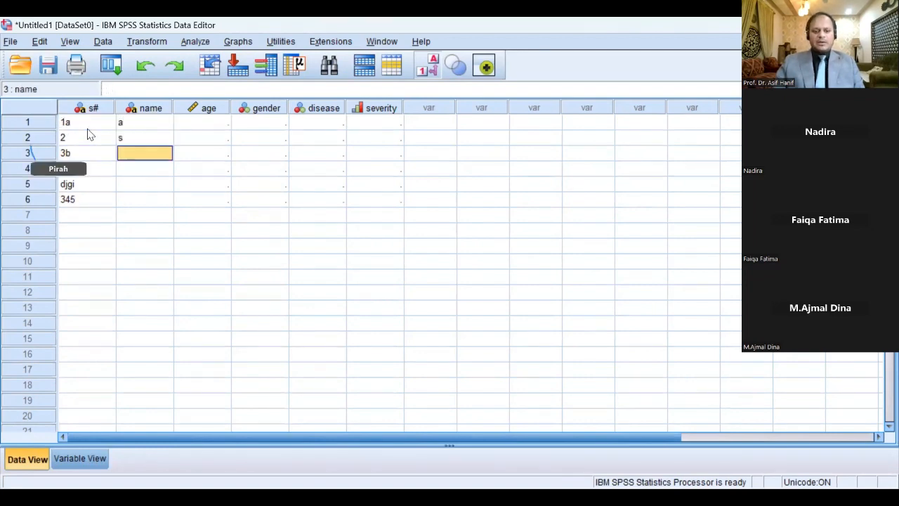
Enter "f", "v", "g" and "v" as the names of cases three to six.
type("f")
key("Return")
type("v")
key("Return")
type("g")
key("Return")
type("v")
key("Return")
Enter the ages 23, 45 and 42 for the first three cases.
key("Right")
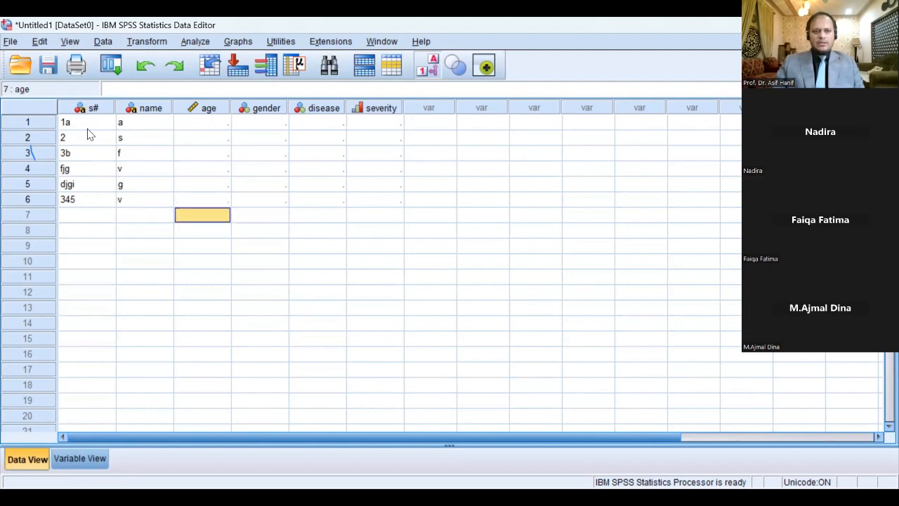
key("Up")
key("Up")
key("Up")
key("Up")
key("Up")
key("Up")
type("23")
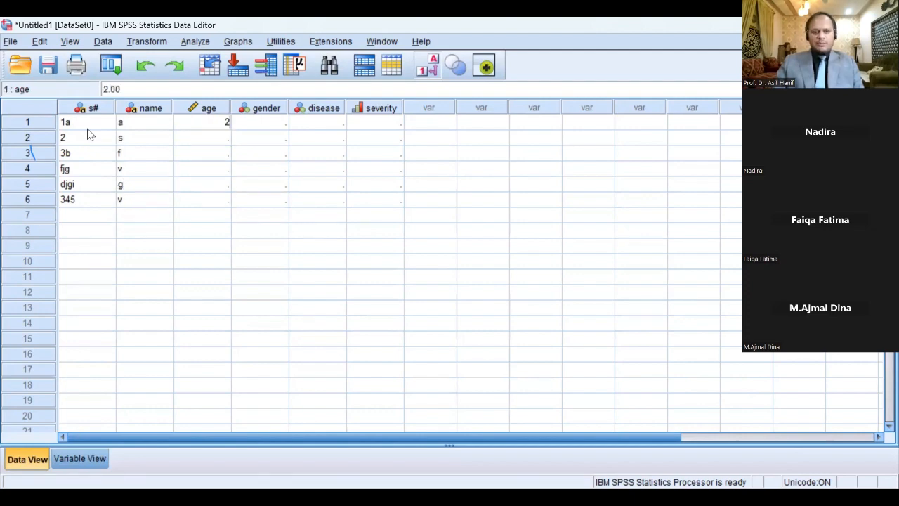
key("Return")
type("45")
key("Return")
type("4")
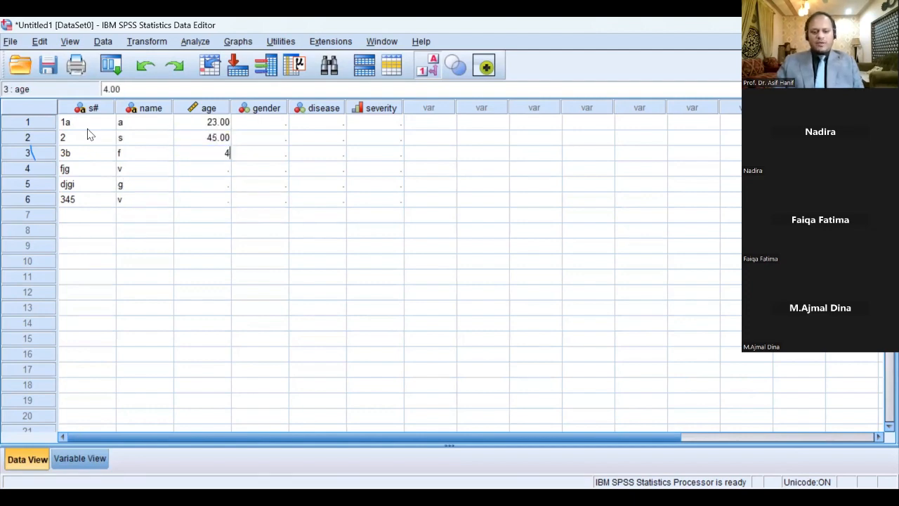
type("2")
key("Return")
Enter the ages 51, 39, 38 and 37 for cases four to seven.
type("51")
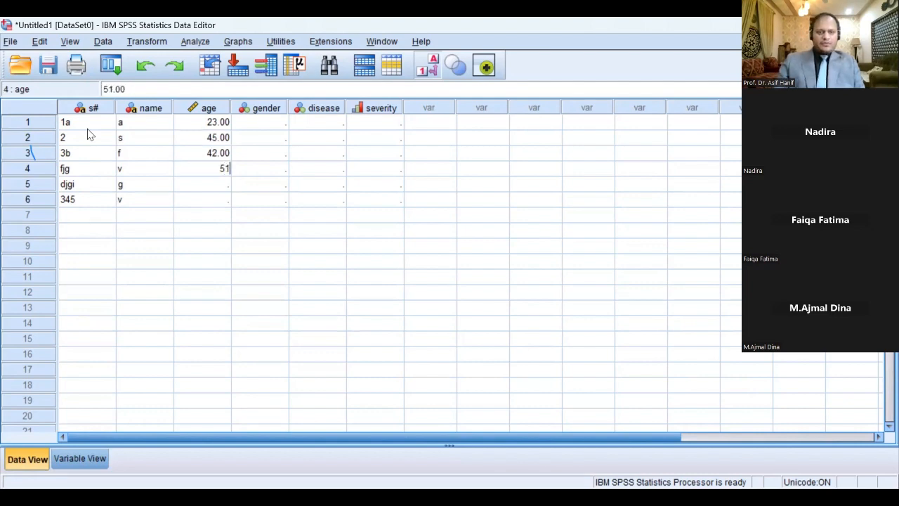
key("Return")
type("39")
key("Return")
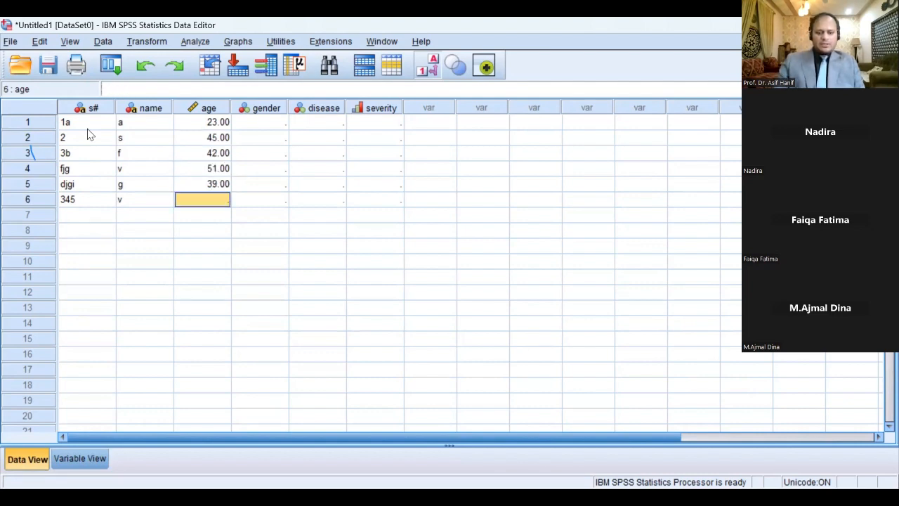
type("38")
key("Return")
type("37")
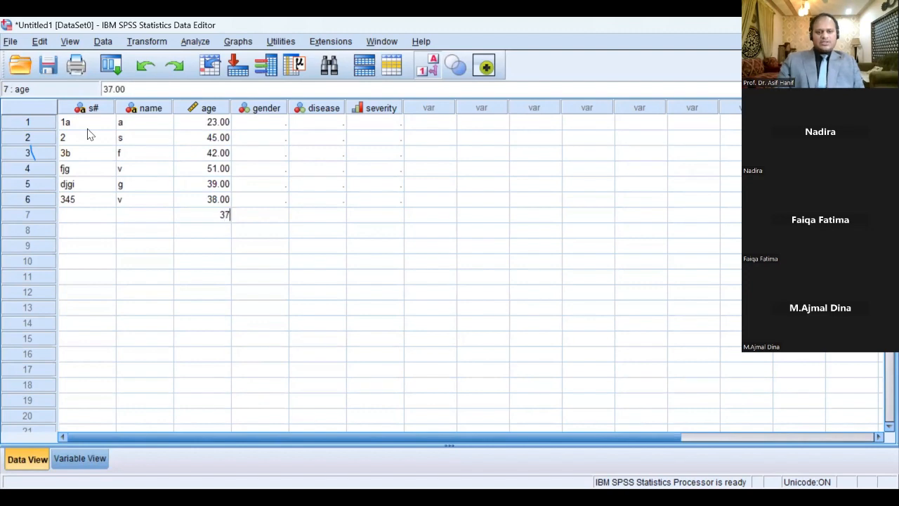
key("Return")
Enter "1", "2", "3" and "fr" as the serial numbers of cases seven to ten.
key("Up")
key("Left")
key("Left")
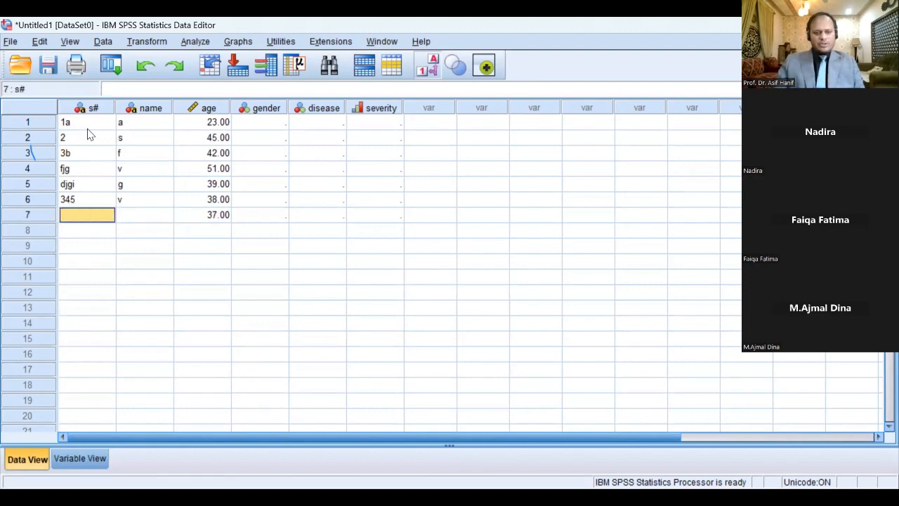
type("1")
key("Return")
type("2")
key("Return")
type("3")
key("Return")
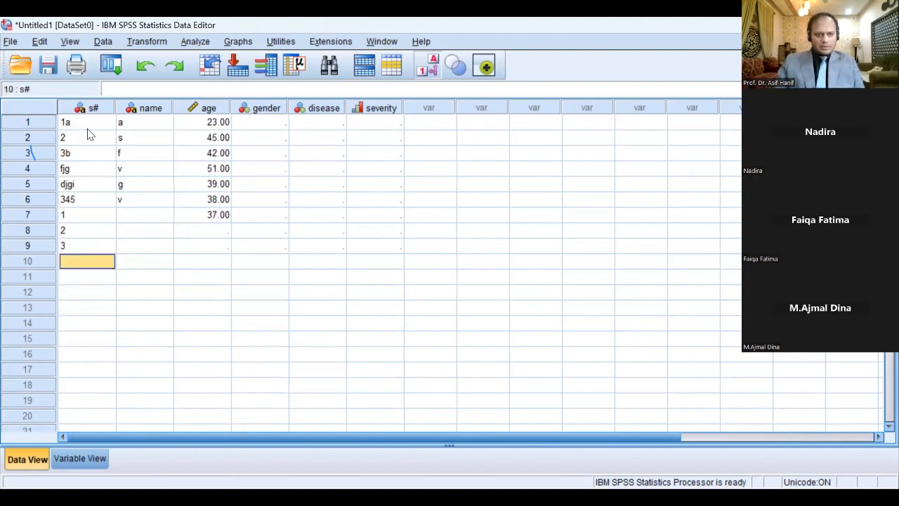
type("fr")
key("Return")
Enter "f", "v", "g" and "v" as the names of cases seven to ten.
key("Right")
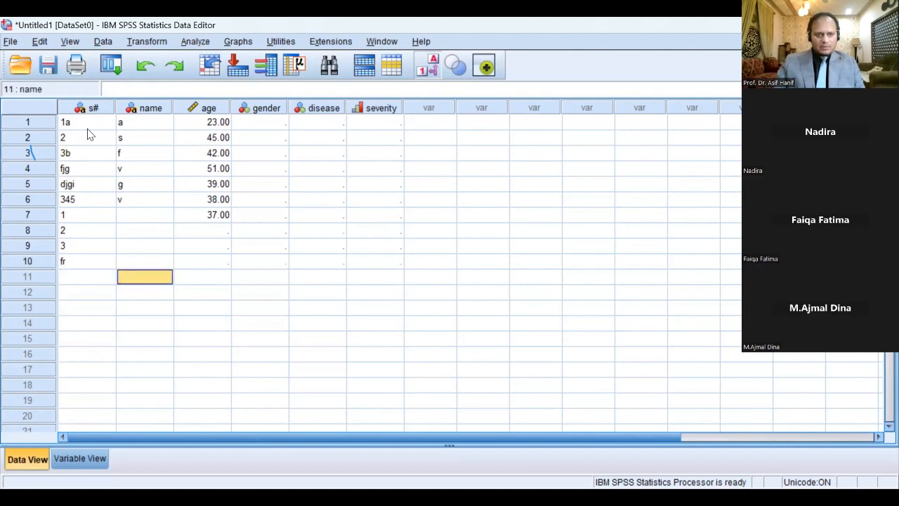
key("Up")
key("Up")
key("Up")
key("Up")
type("f")
key("Return")
type("v")
key("Return")
type("g")
key("Return")
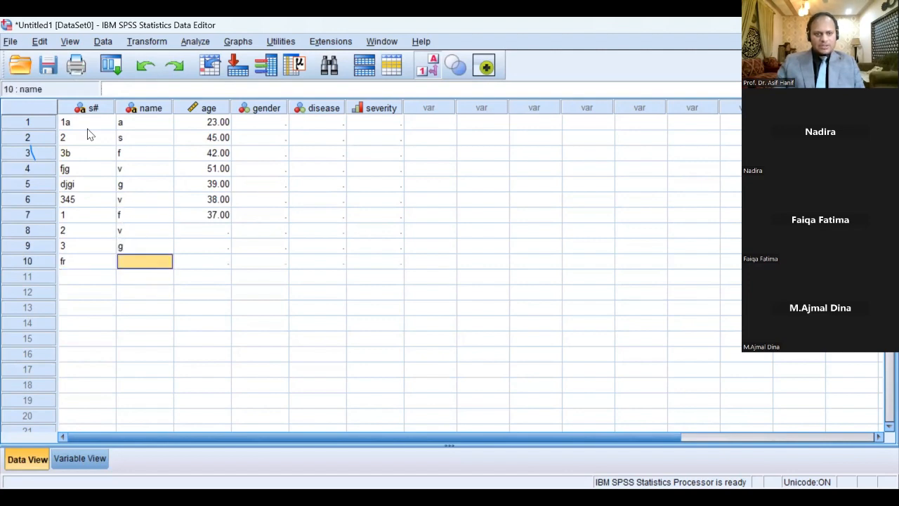
type("v")
key("Tab")
Enter the ages 40, 45 and 30 for cases eight to ten.
key("Up")
key("Up")
key("Up")
key("Up")
key("Down")
key("Down")
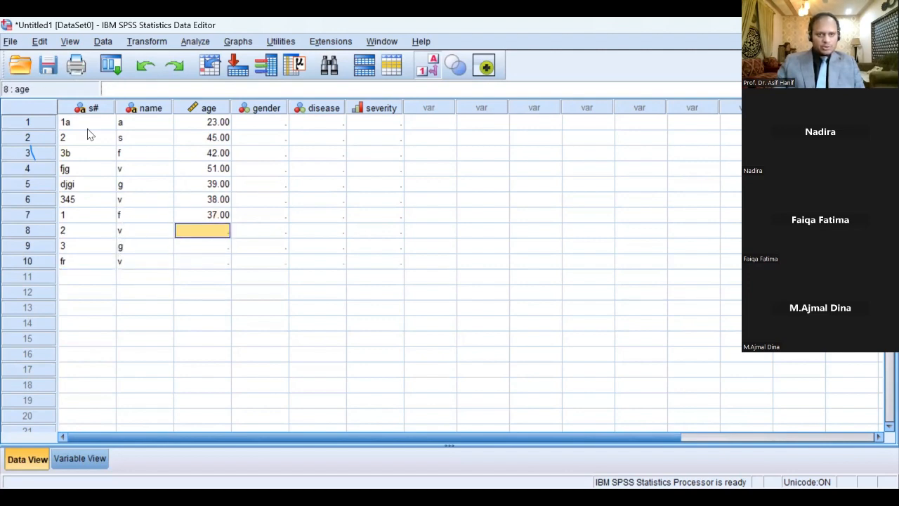
type("40")
key("Return")
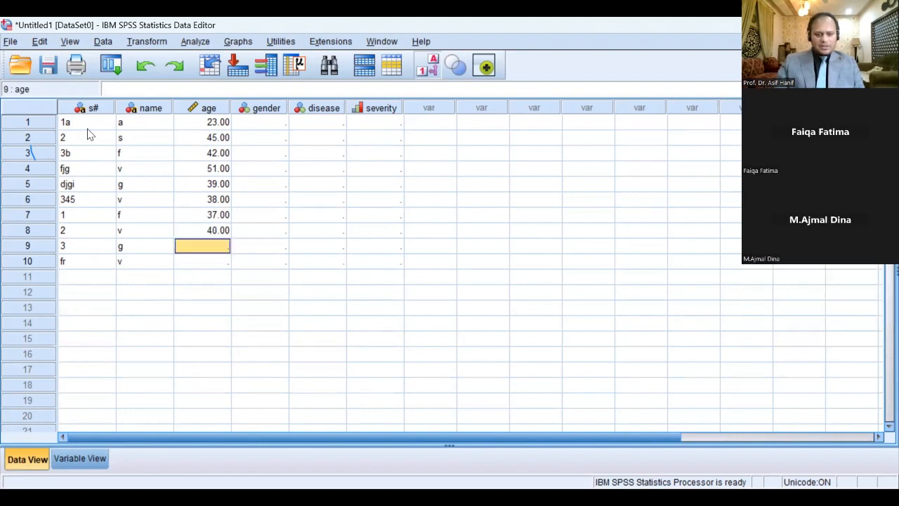
type("45")
key("Return")
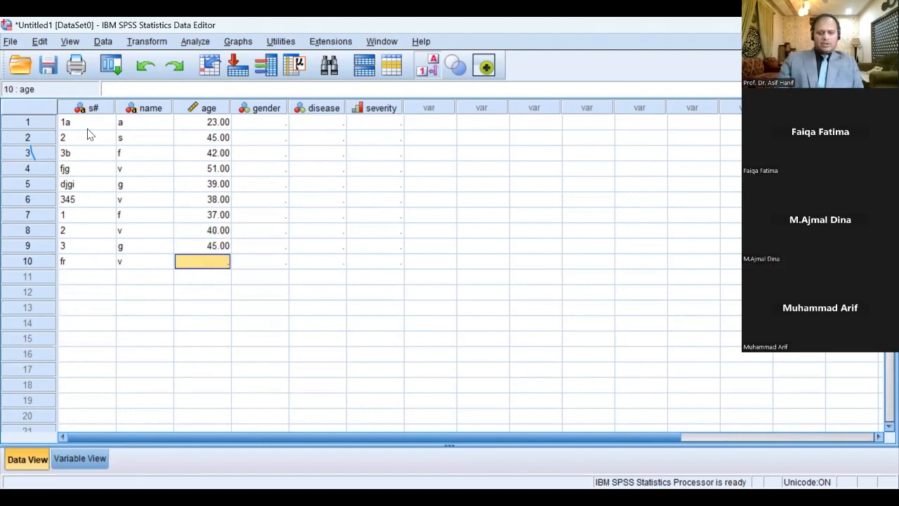
type("30")
key("Return")
Enter the gender codes 1, 2 and 1 (Male, Female, Male) for the first three cases.
key("Right")
key("Up")
key("Up")
key("Up")
key("Up")
key("Up")
key("Up")
key("Up")
key("Up")
key("Up")
key("Up")
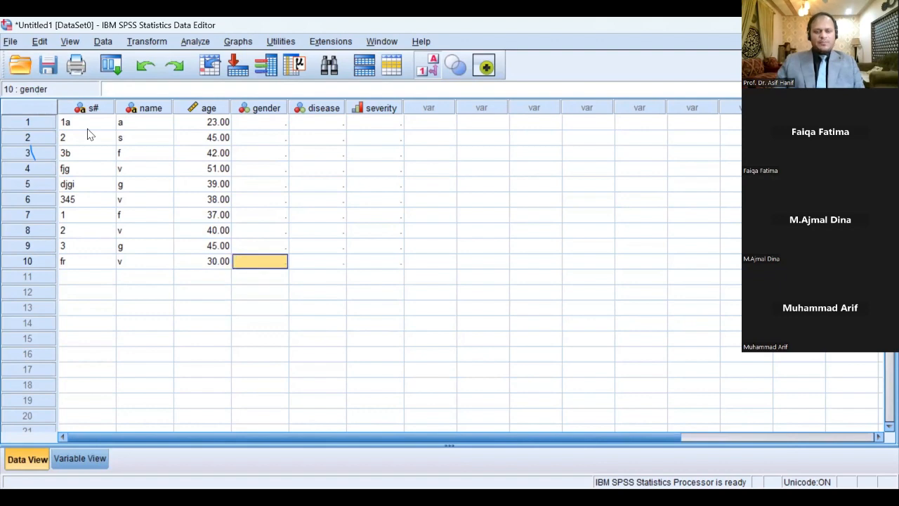
type("1")
key("Return")
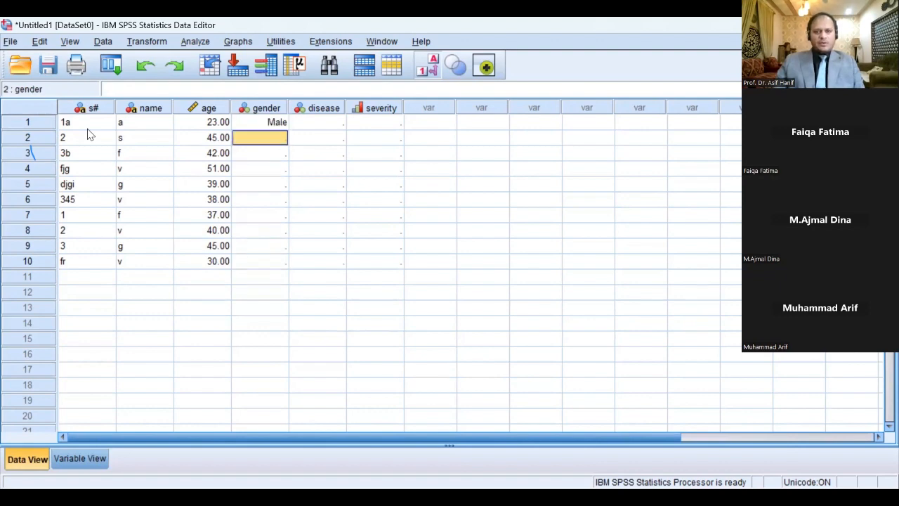
type("2")
key("Return")
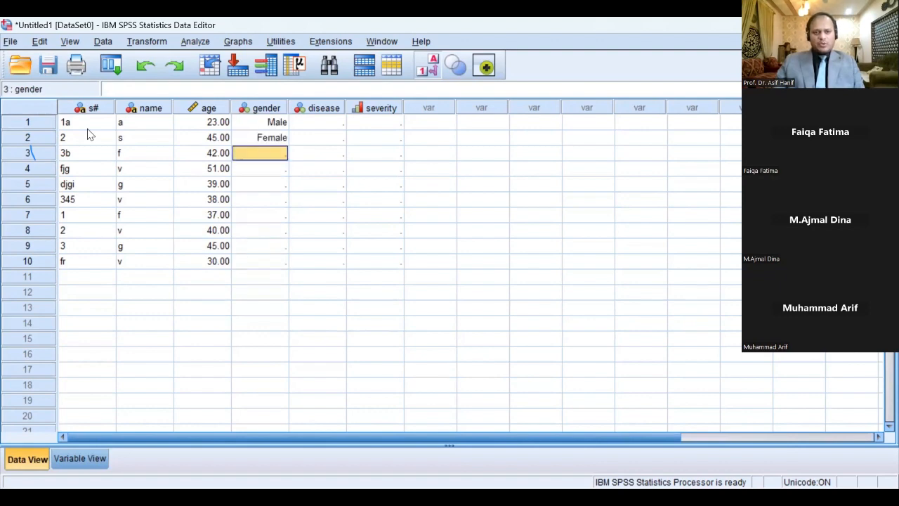
type("1")
key("Return")
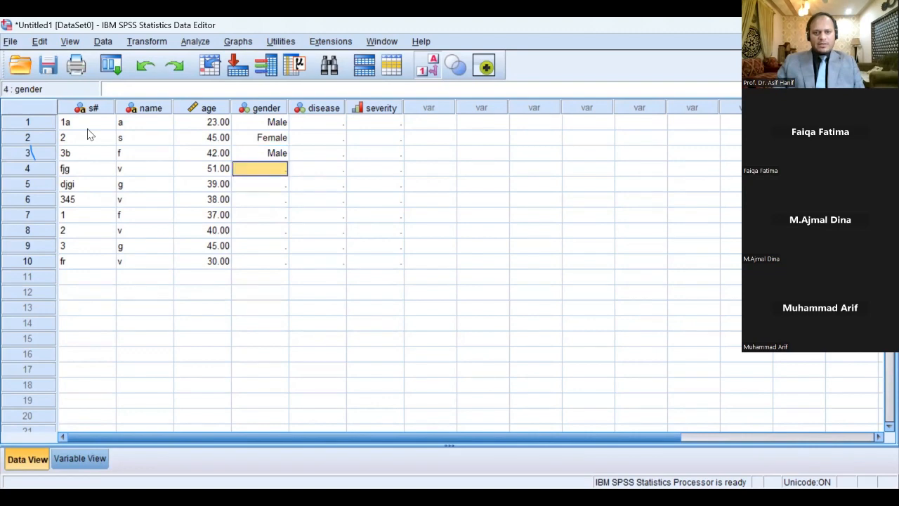
Enter the gender codes 1, 1 and 2 (Male, Male, Female) for cases four to six.
type("1")
key("Return")
type("1")
key("Return")
type("2")
key("Return")
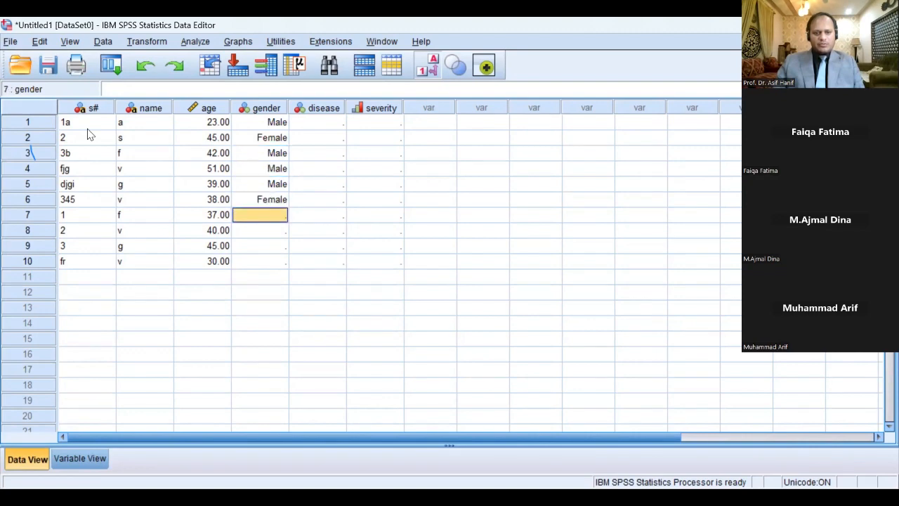
Enter gender code 2 (Female) for cases seven to eleven.
type("2")
key("Return")
type("2")
key("Return")
type("2")
key("Return")
type("2 ")
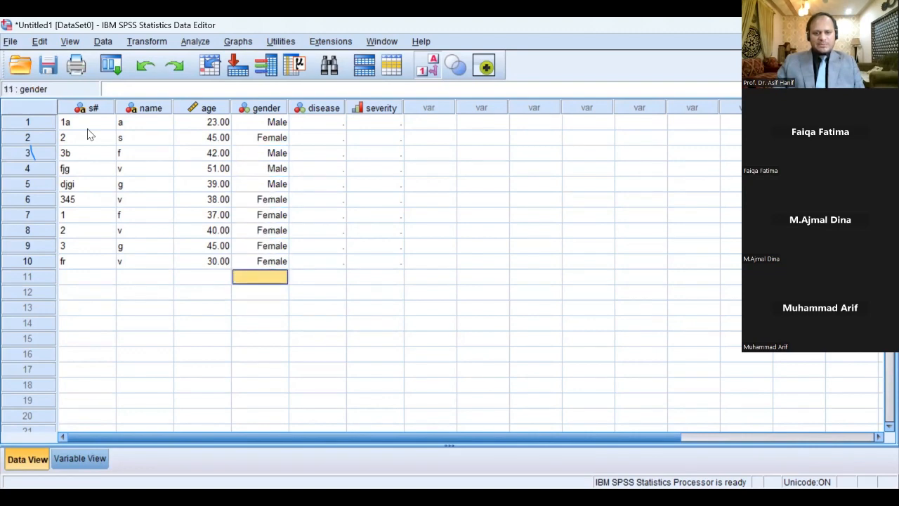
type("2")
key("Tab")
key("Left")
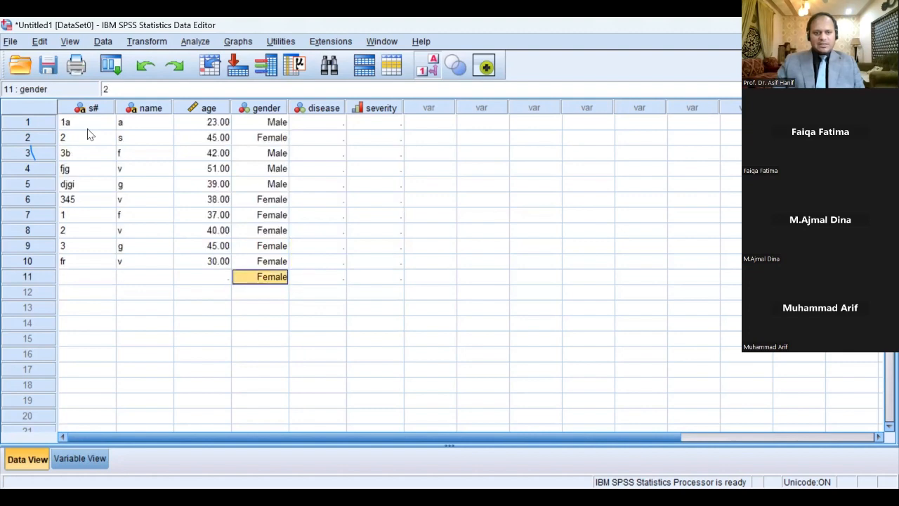
Enter disease code 1 (Yes) for all eleven cases.
key("Right")
key("Up")
key("Up")
key("Up")
key("Up")
key("Up")
key("Up")
key("Up")
key("Up")
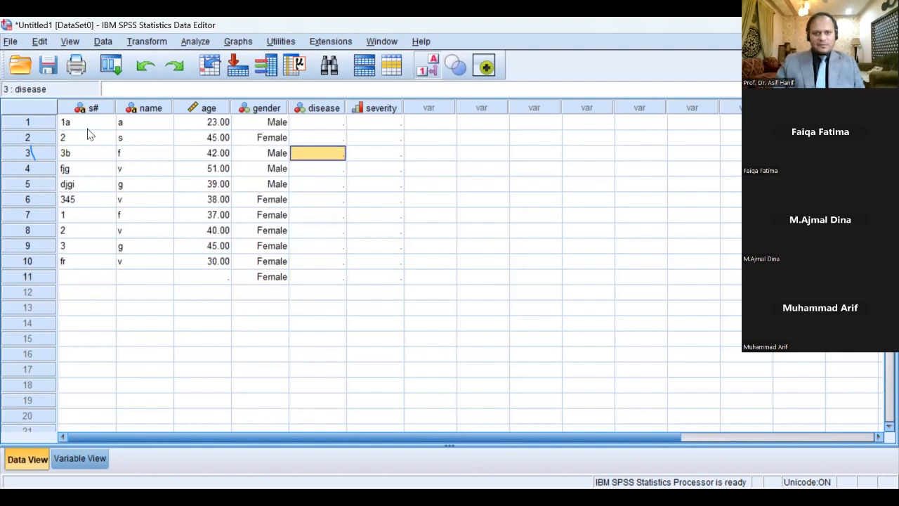
key("Up")
key("Up")
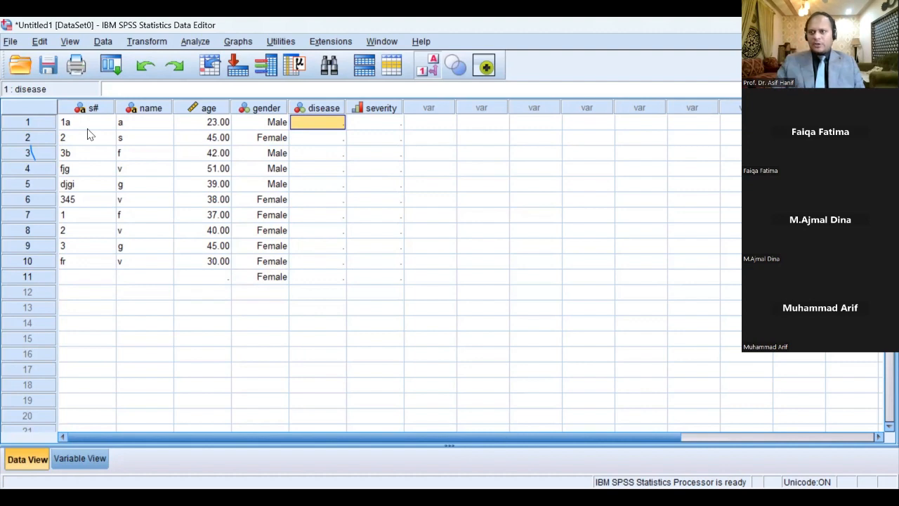
key("1")
key("Return")
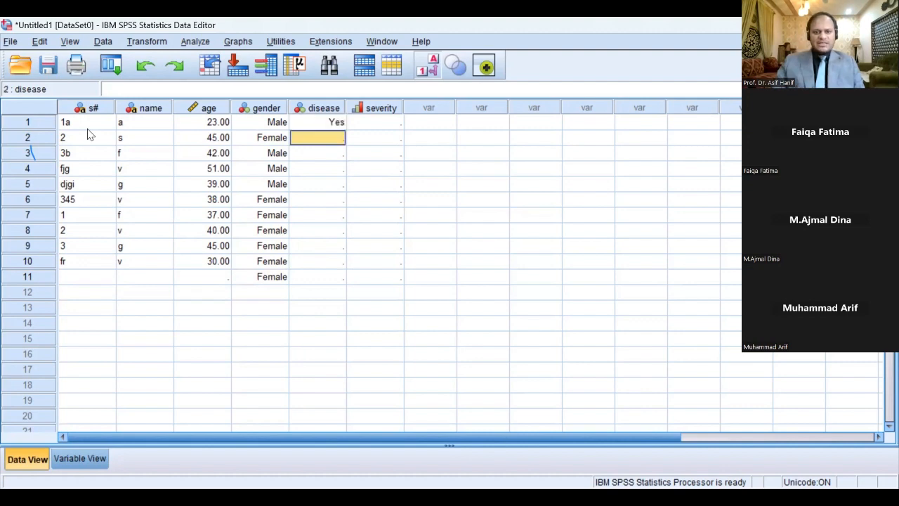
key("1")
key("Return")
key("1")
key("Return")
key("1")
key("Return")
key("1")
key("Return")
key("1")
key("Return")
key("1")
key("Return")
key("1")
key("Return")
key("1")
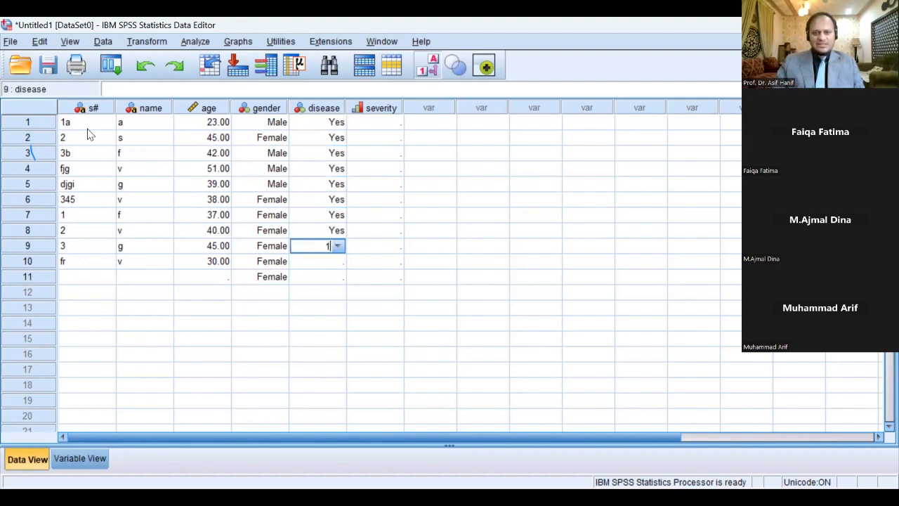
key("Return")
key("1")
key("Return")
type("1")
key("Return")
Enter severity codes 2, 3, 2 and 1 (Moderate, Severe, Moderate, Mild) for the first four cases.
key("Right")
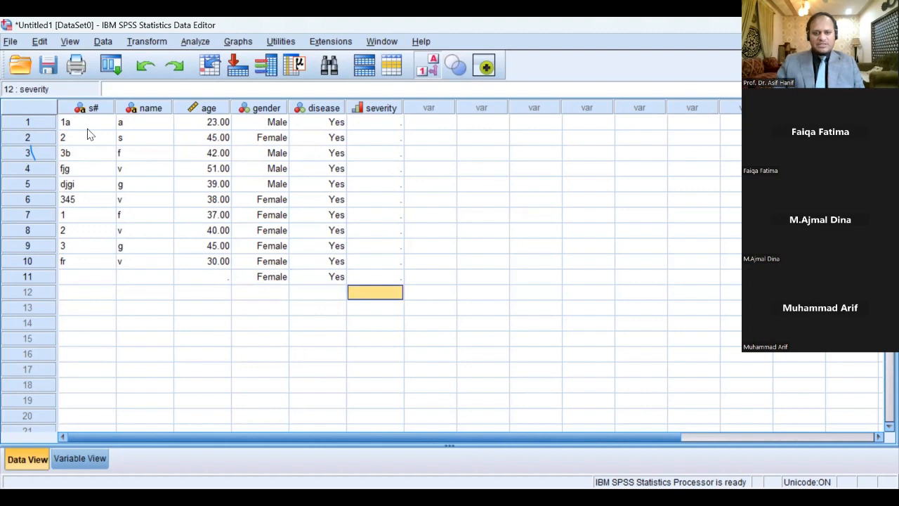
key("Up")
key("Up")
key("Up")
key("Up")
key("Up")
key("Up")
key("Up")
key("Up")
key("Up")
key("Up")
key("Up")
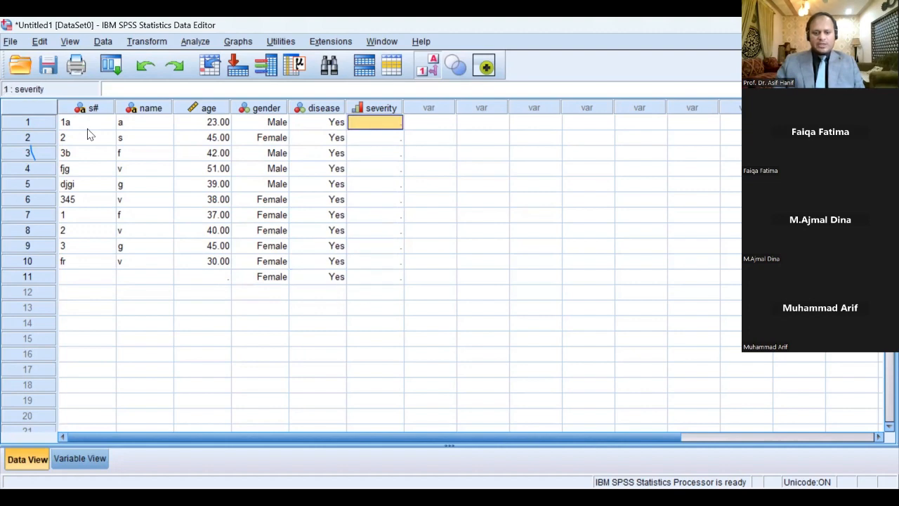
type("2")
key("Return")
type("3")
key("Return")
type("2")
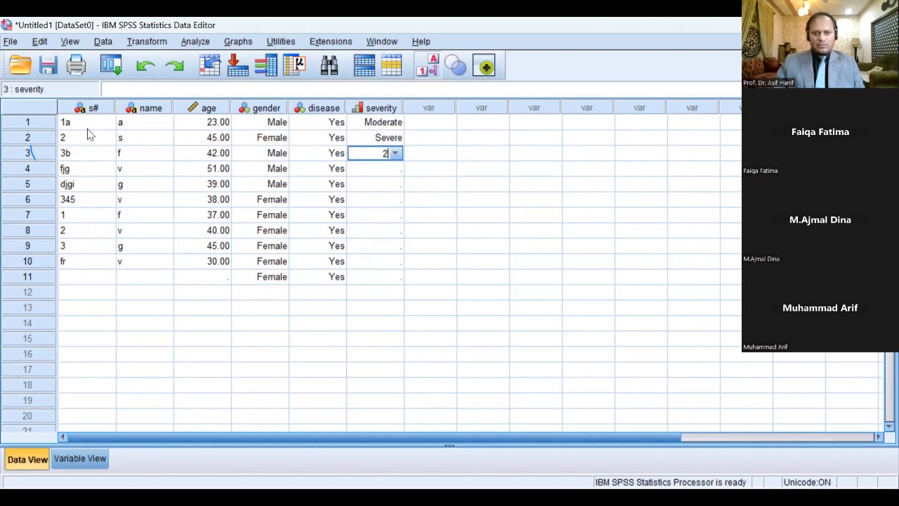
key("Return")
type("1")
key("Return")
Enter severity codes 2, 3, 2, 3, 2, 3 and 2 (alternating Moderate and Severe) for cases five to eleven.
type("2 3 2 ")
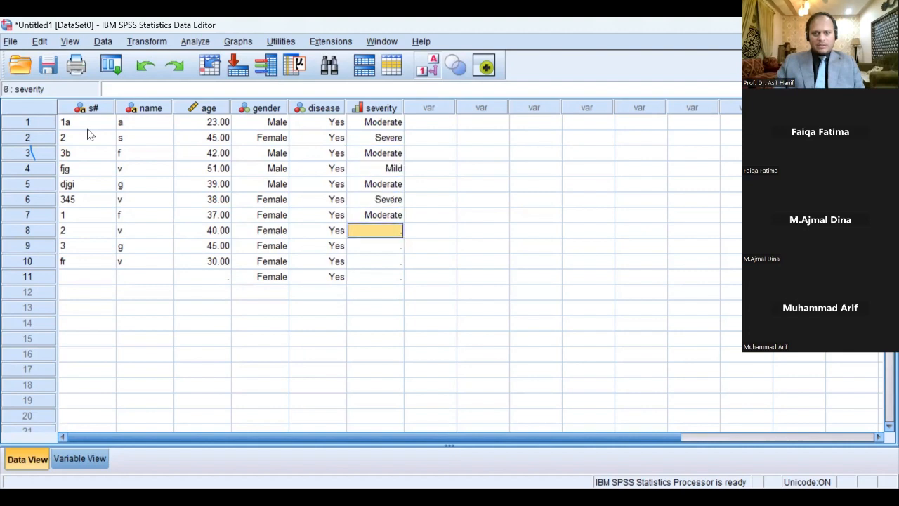
type("3 2 3")
key("Return")
type("2")
key("Return")
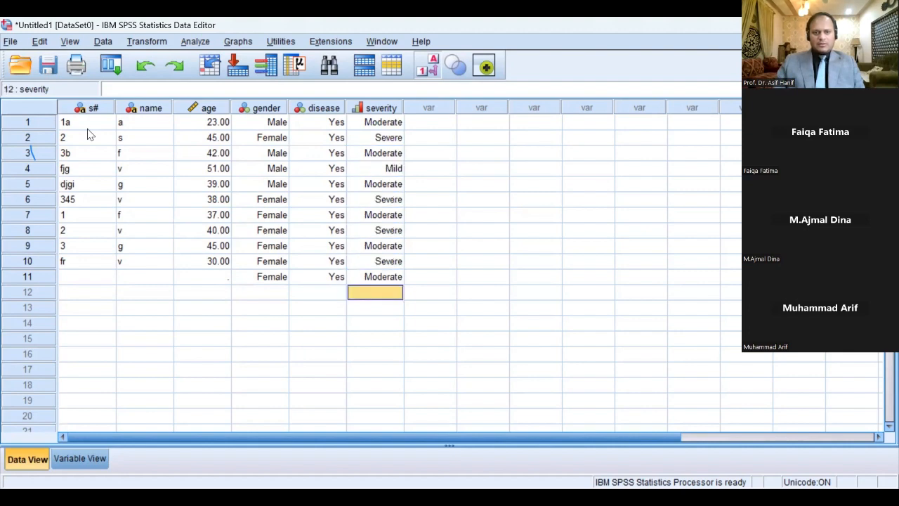
key("Up")
key("Left")
key("Home")
key("Right")
key("Right")
key("Right")
key("Right")
key("Right")
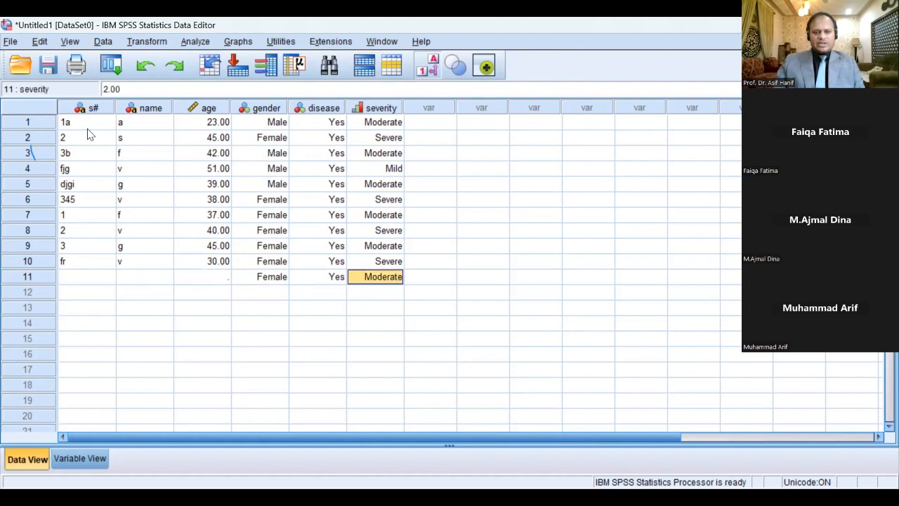
key("Left")
key("Left")
key("Left")
key("Left")
key("Left")
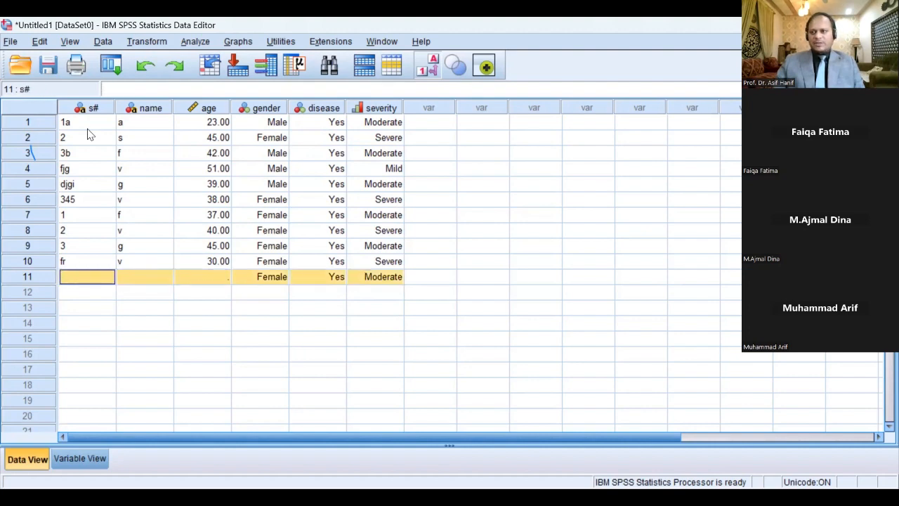
key("Right")
key("Right")
key("Right")
key("Right")
key("Right")
key("Right")
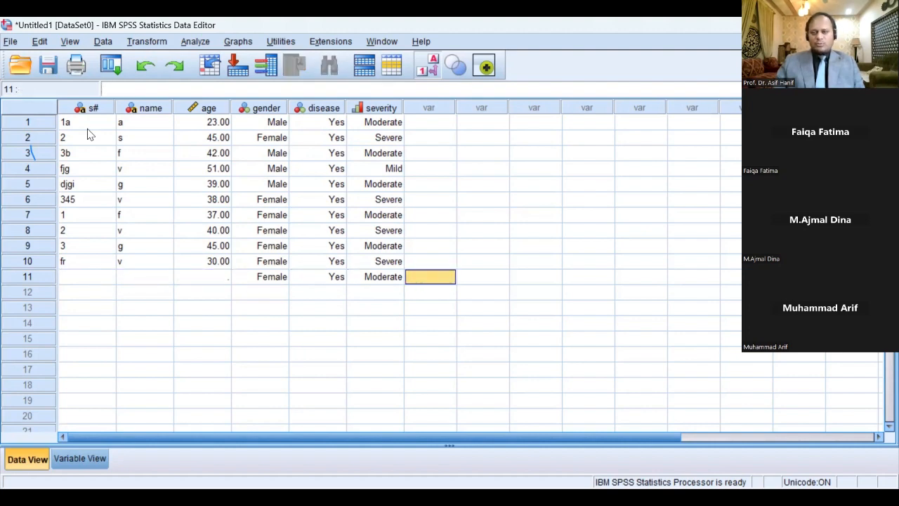
Clear the severity, disease and gender values of case 11 and delete that case from the dataset.
key("Left")
key("Delete")
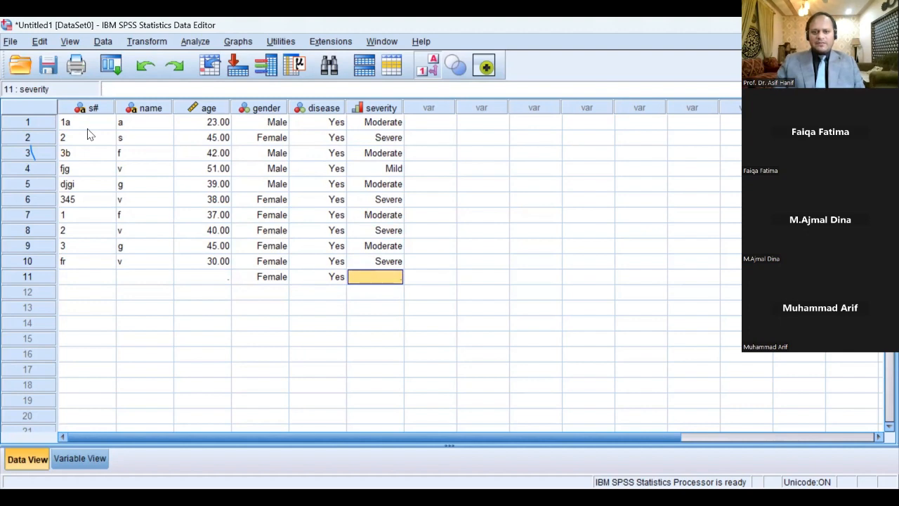
key("Left")
key("Delete")
key("Left")
key("Delete")
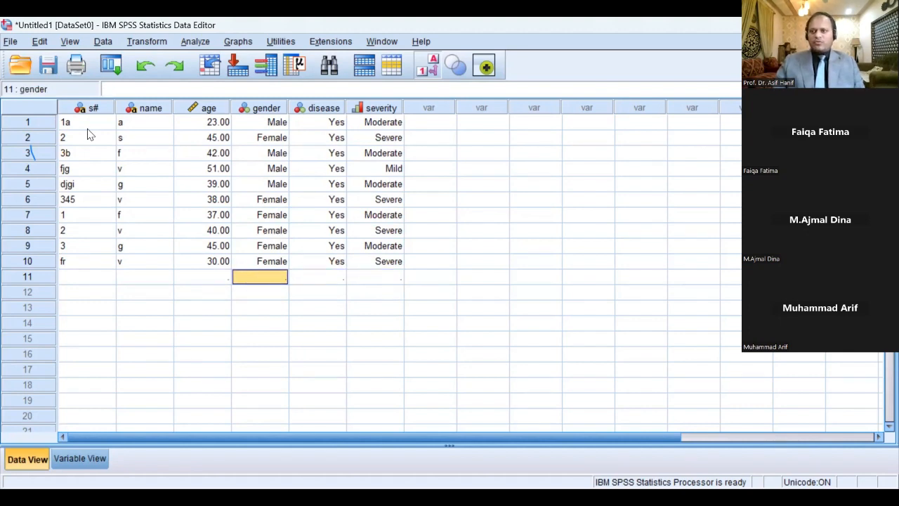
left_click(37, 276)
right_click(38, 276)
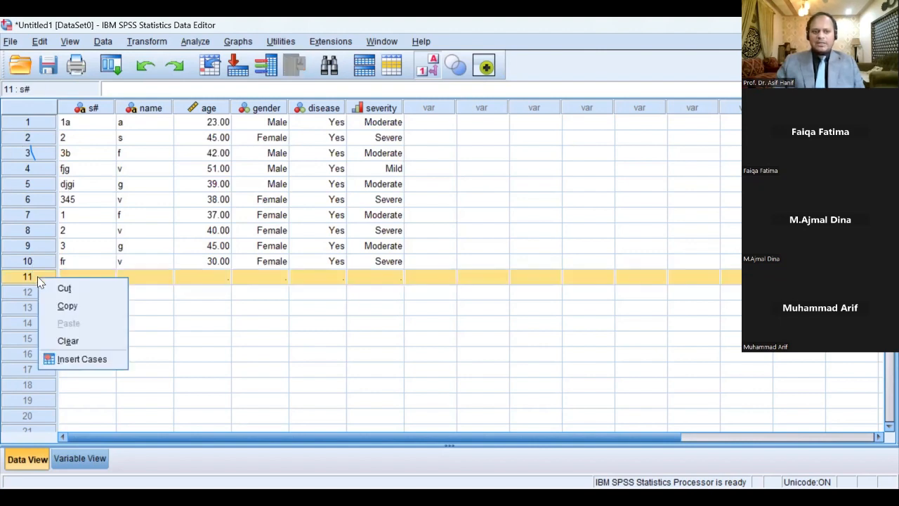
left_click(69, 341)
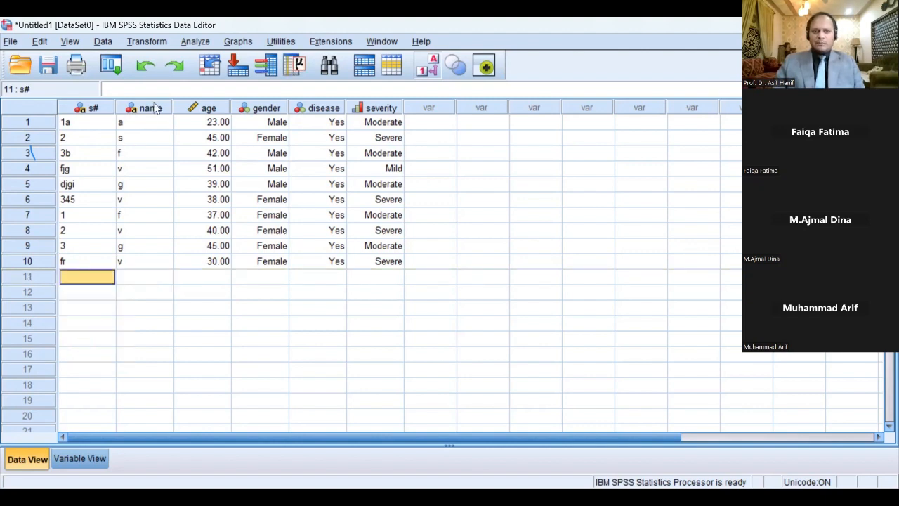
Insert a new variable before gender and name it agegrouos.
left_click(256, 106)
right_click(255, 106)
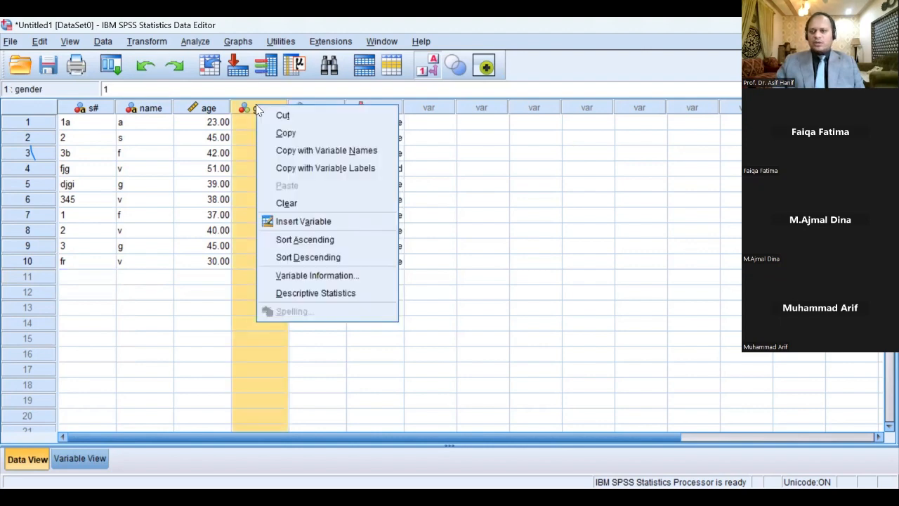
left_click(299, 221)
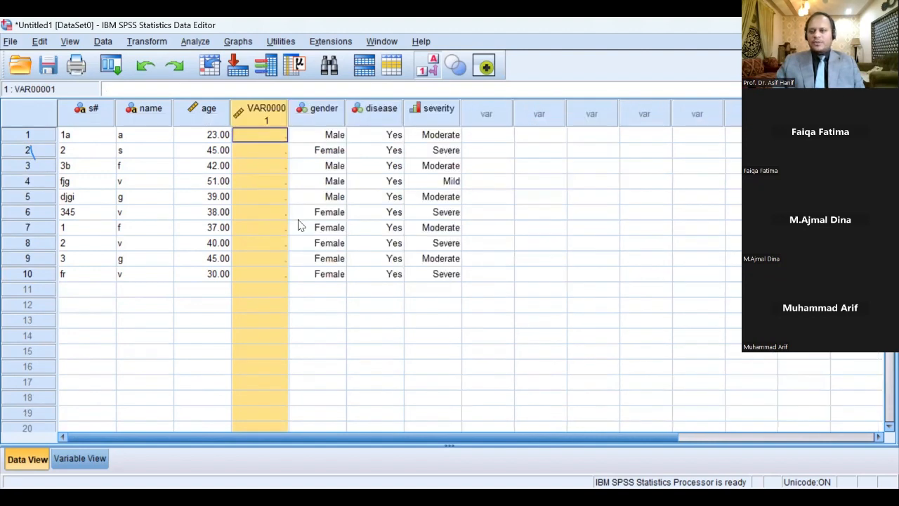
left_click(90, 458)
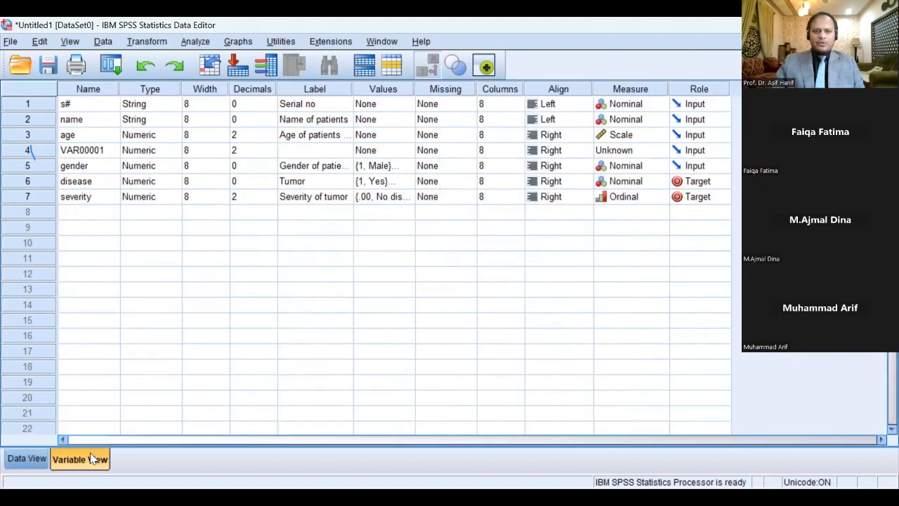
left_click(79, 154)
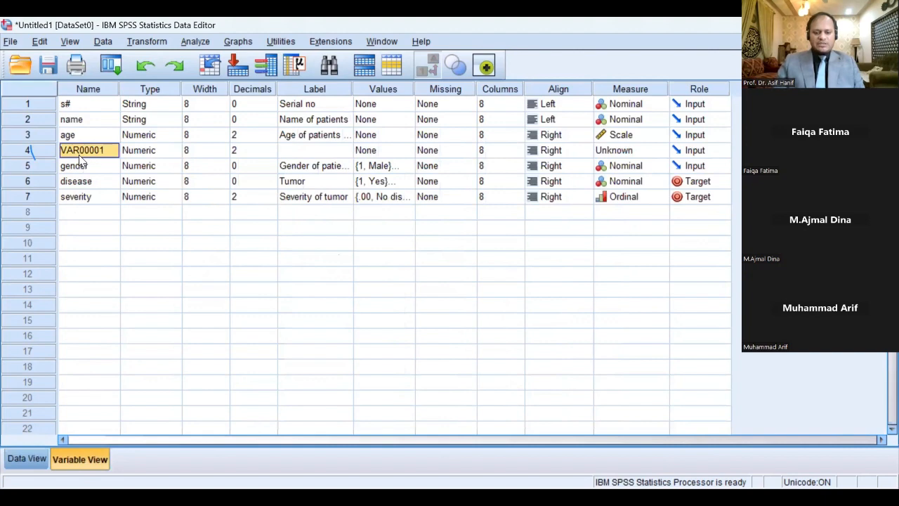
type("agegro")
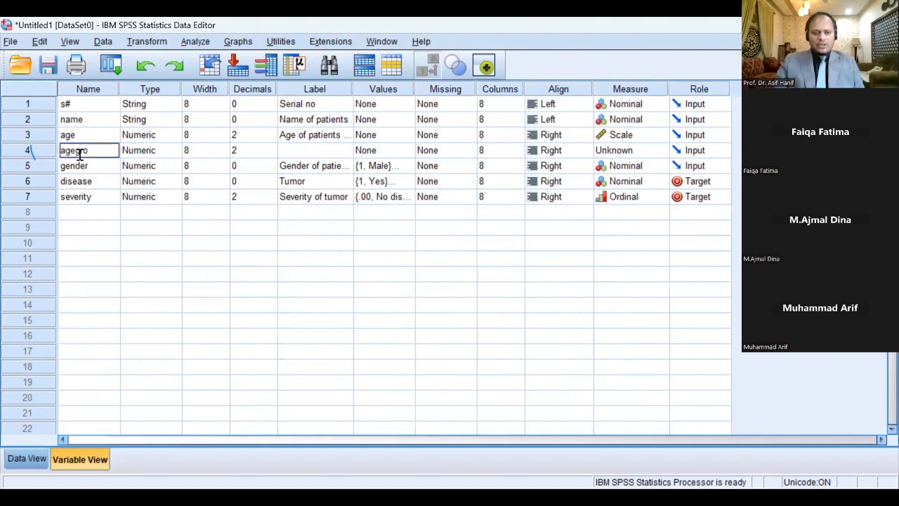
type("uos")
Give the agegrouos variable the label "Age groups (years)".
key("Tab")
key("Tab")
key("Tab")
key("Tab")
type("Age")
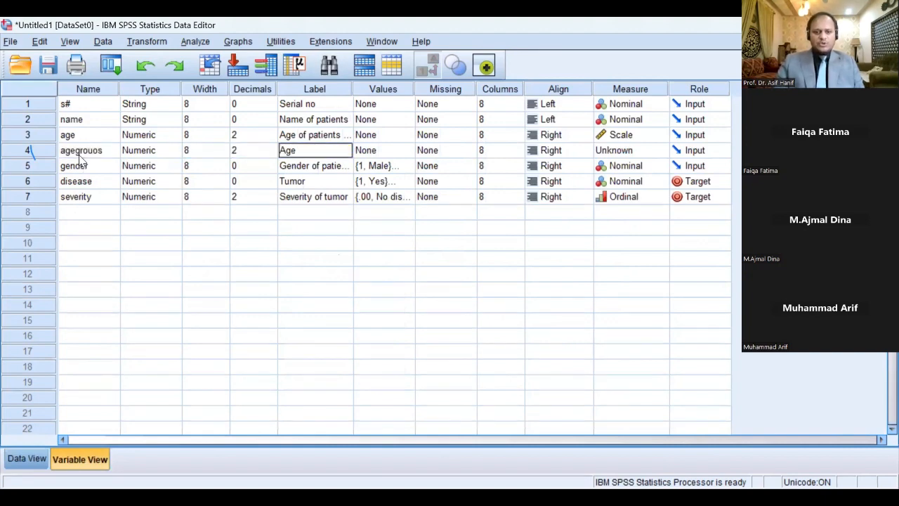
type(" groups (")
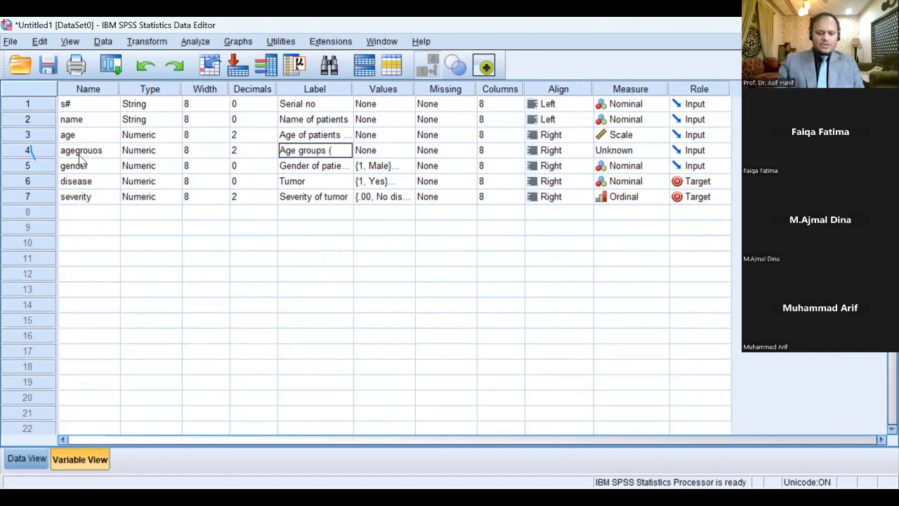
type("years)")
Add the value label 1 = "<40" to the agegrouos variable.
key("Tab")
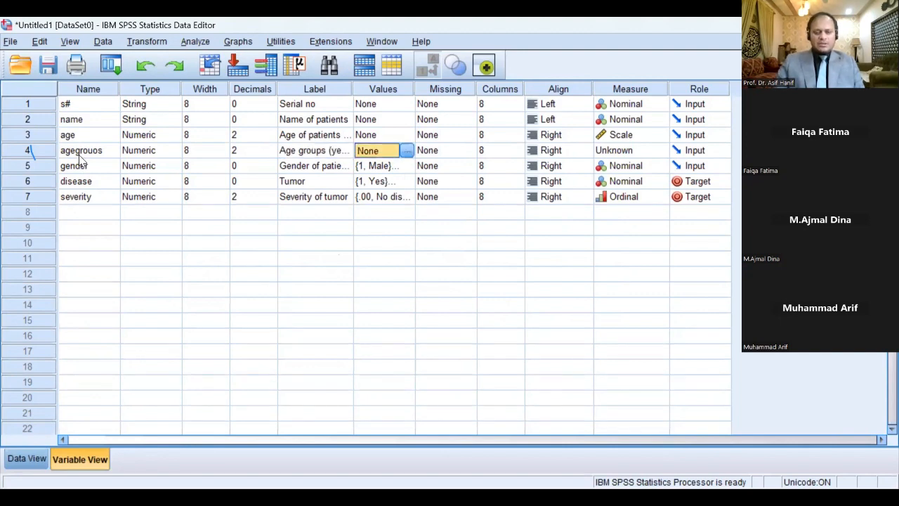
type("1")
key("Tab")
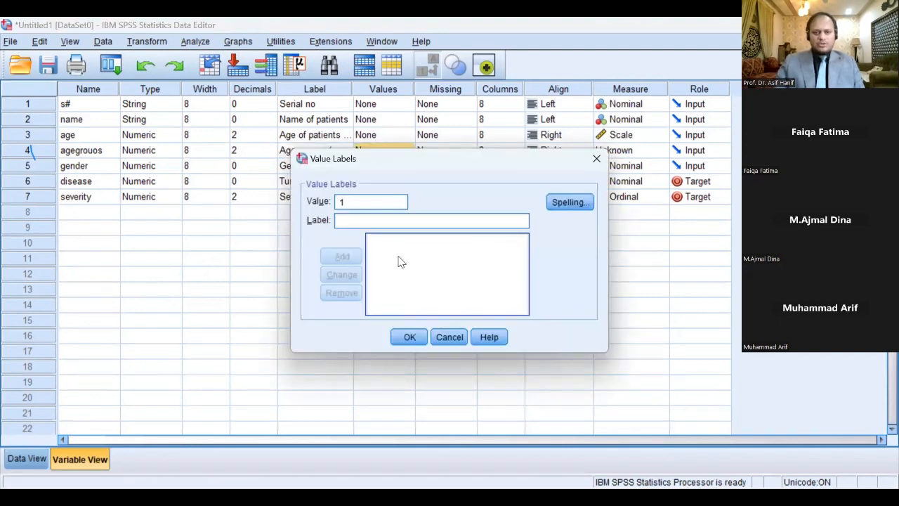
left_click(422, 224)
type("<")
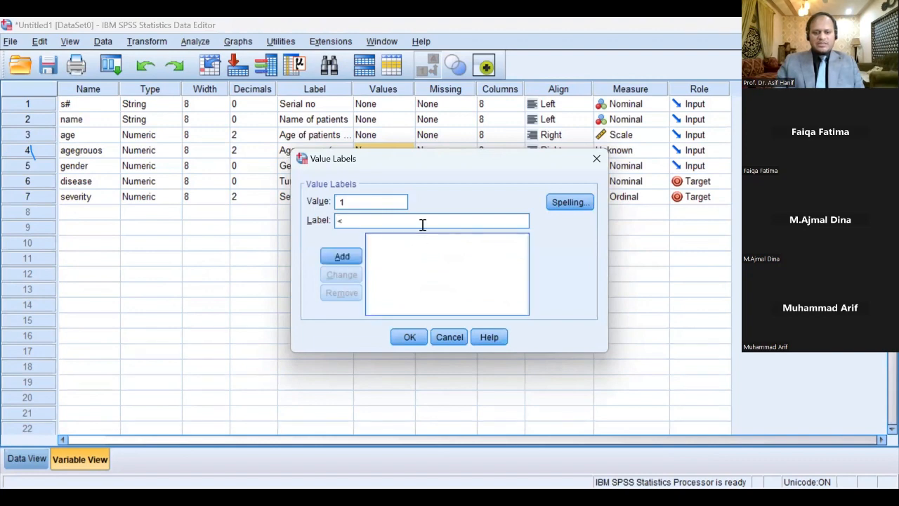
type("40")
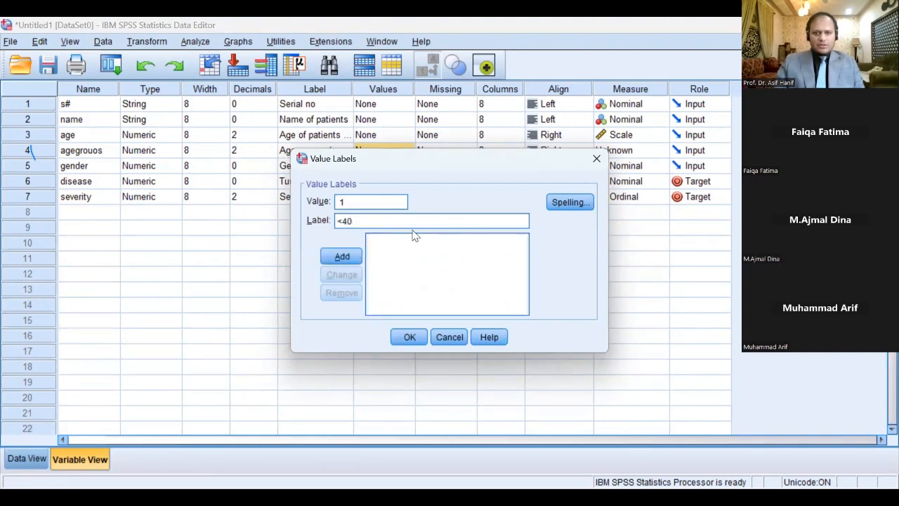
left_click(332, 258)
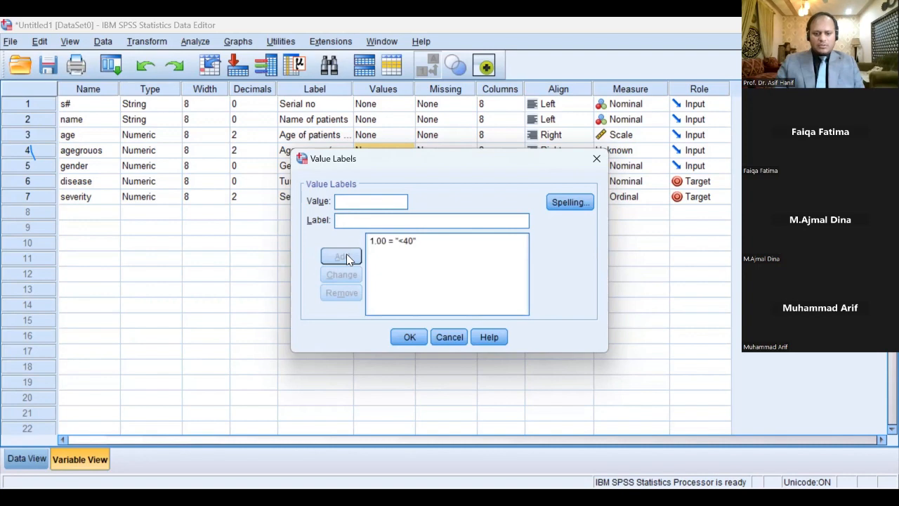
Add the value label 2 = "40 or more" to agegrouos and apply the value labels.
left_click(340, 200)
type("2")
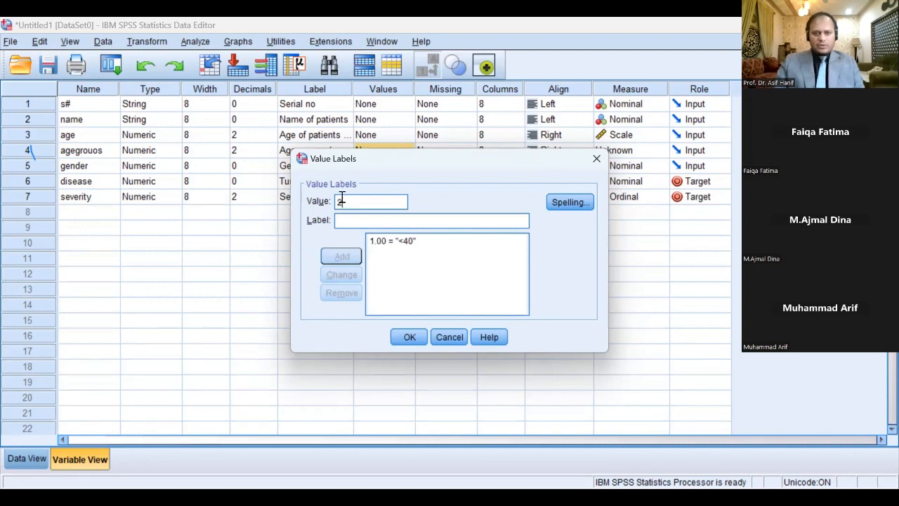
key("Tab")
type("40 or more")
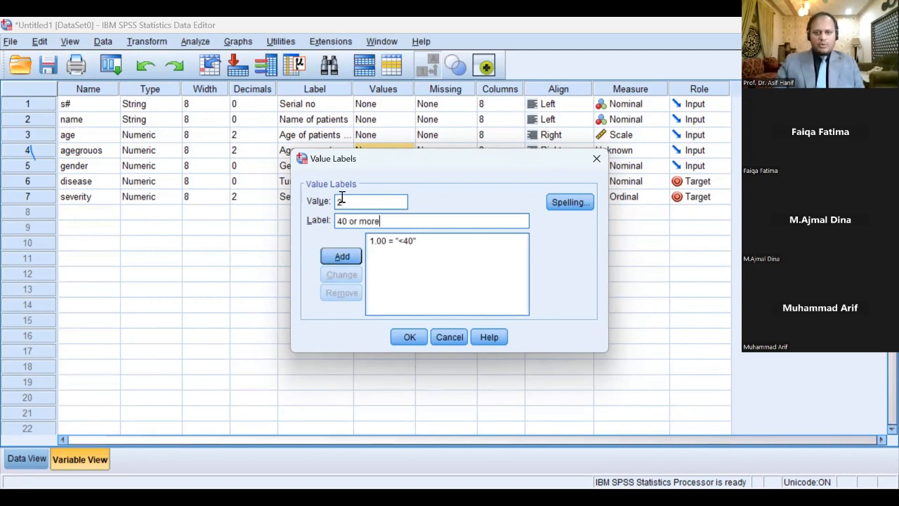
left_click(342, 256)
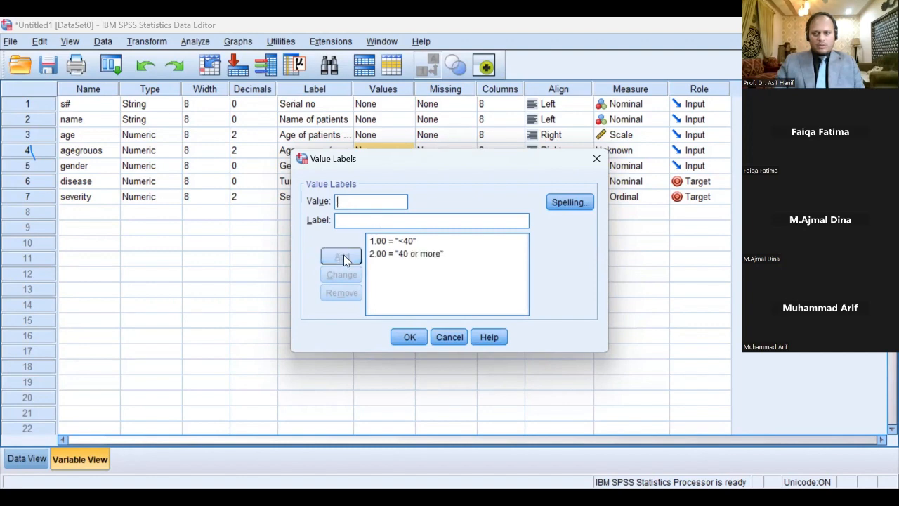
left_click(408, 330)
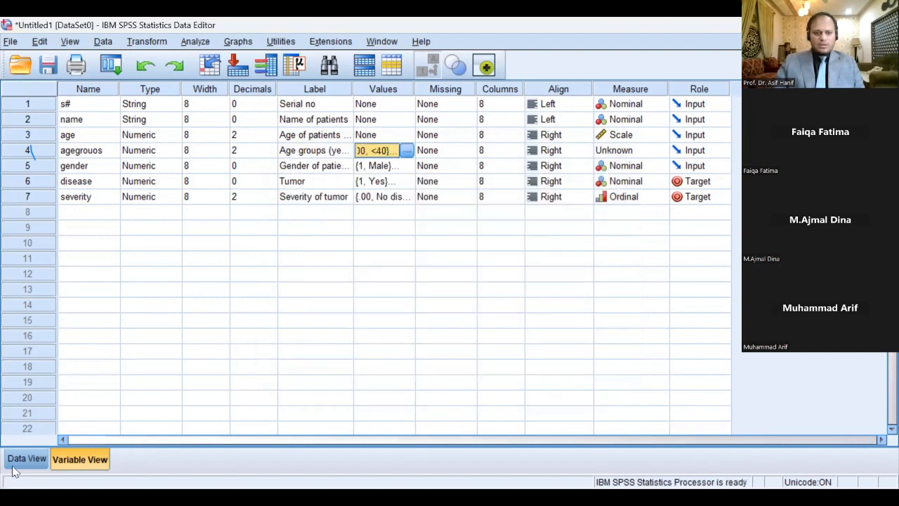
Enter age-group codes 1, 2, 2 and 2 (<40, then 40 or more) for the first four cases.
left_click(26, 460)
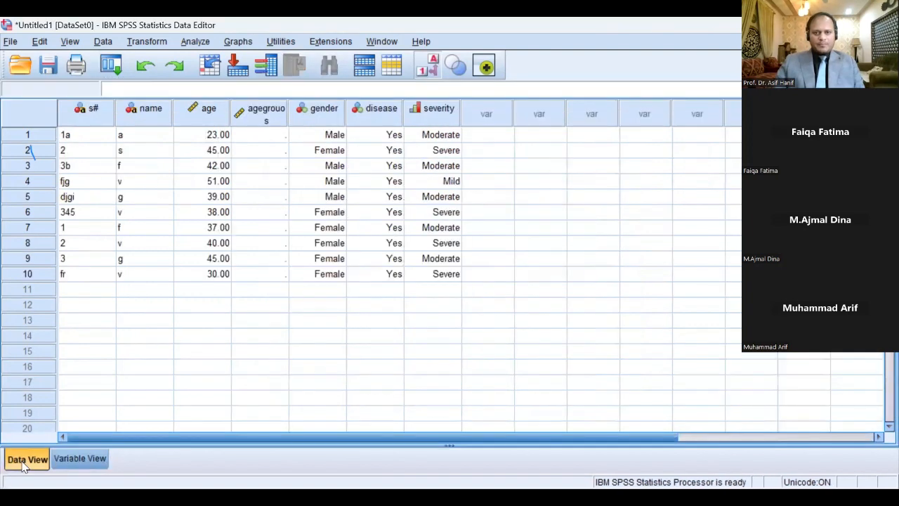
left_click(264, 139)
type("1")
key("Return")
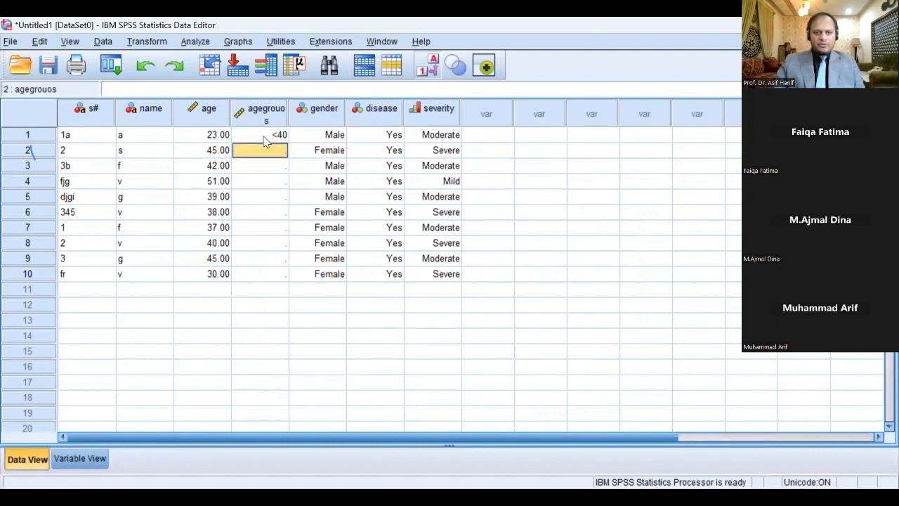
type("2")
key("Return")
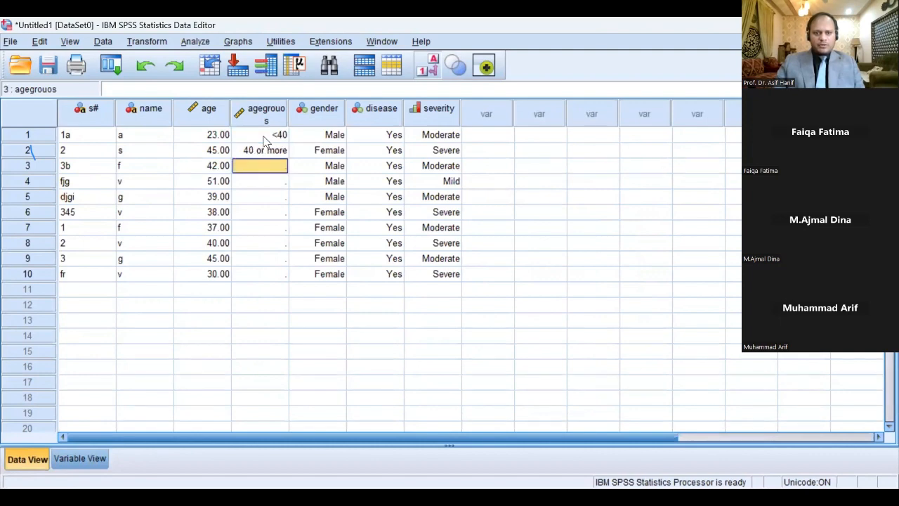
type("2")
key("Return")
type("2")
key("Return")
Enter age-group code 1 (<40) for cases five to seven.
type("1")
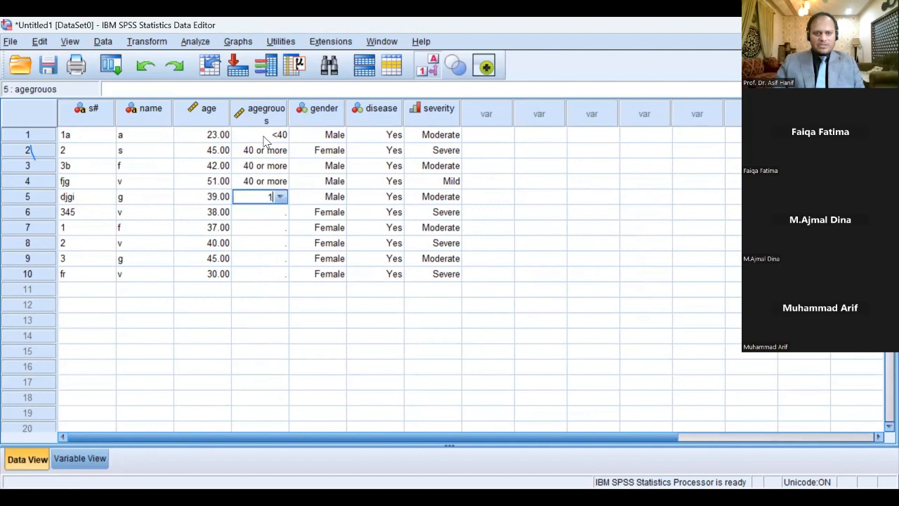
key("Return")
type("1")
key("Return")
type("1")
key("Return")
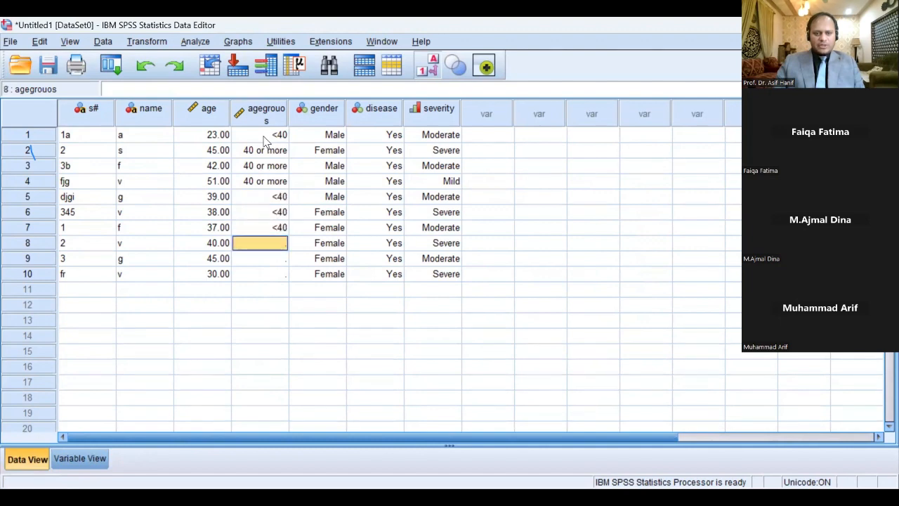
Enter age-group codes 2, 2 and 1 (40 or more, 40 or more, <40) for cases eight to ten.
type("2")
key("Return")
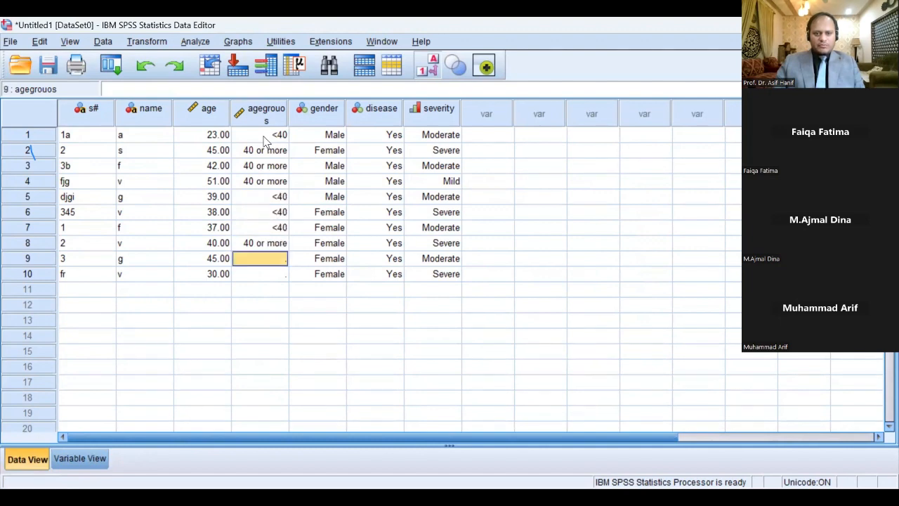
type("2")
key("Return")
type("1")
key("Return")
key("Return")
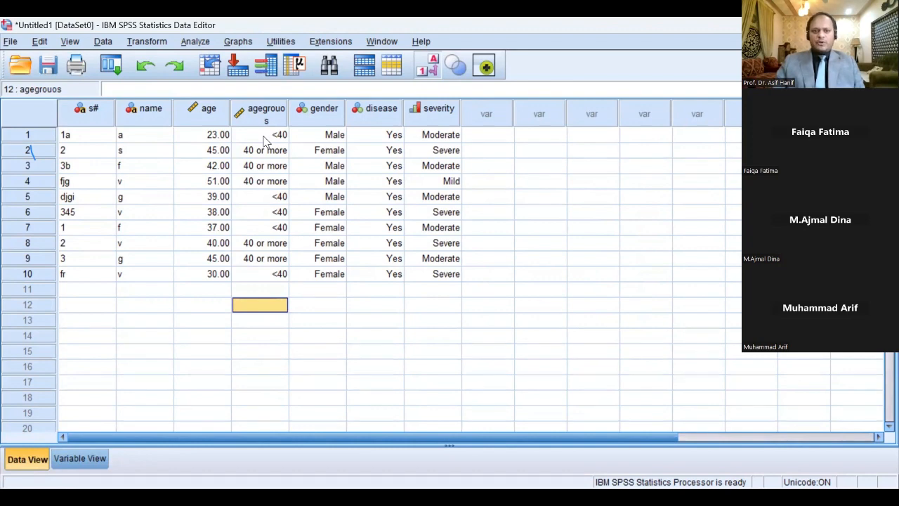
Sort the cases by age in ascending order.
mouse_move(214, 121)
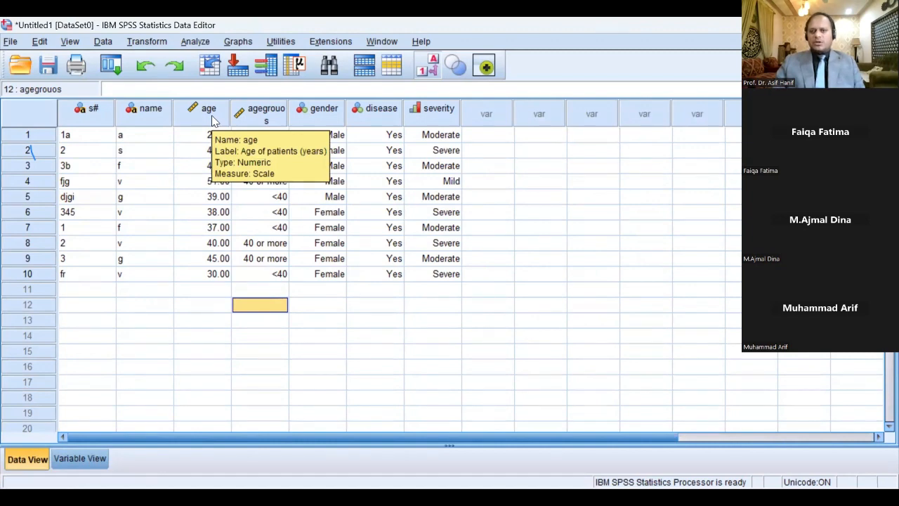
right_click(214, 121)
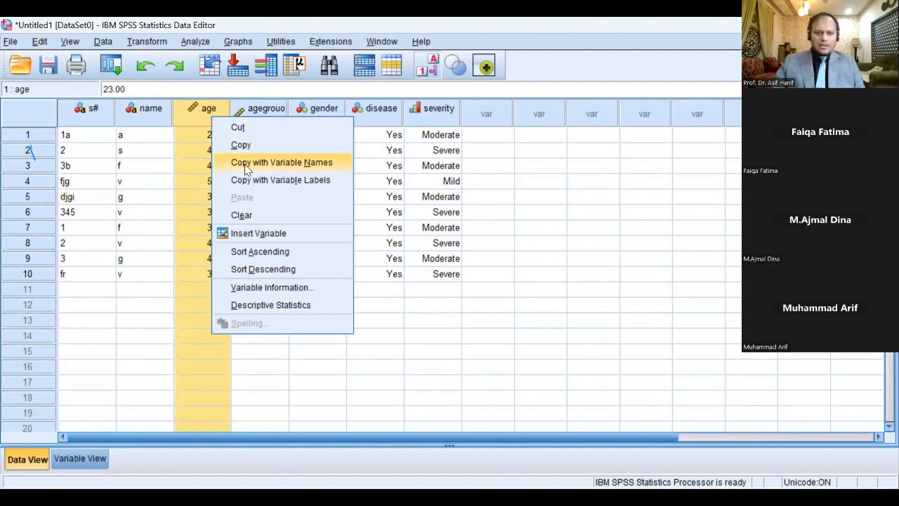
left_click(263, 254)
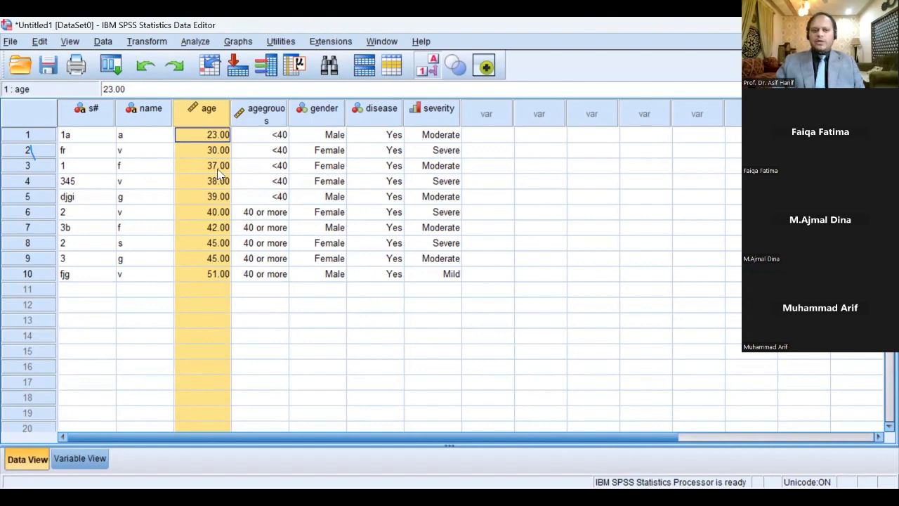
Sort the cases by age in descending order.
right_click(208, 119)
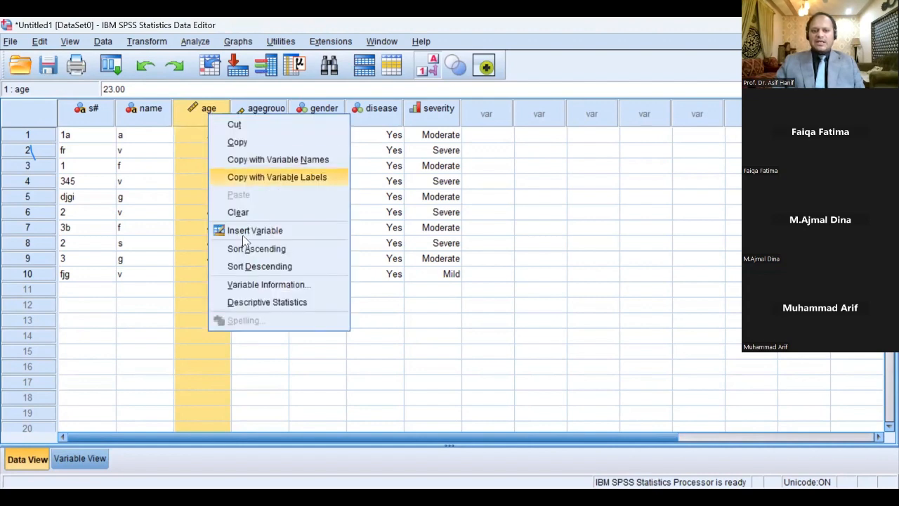
left_click(260, 266)
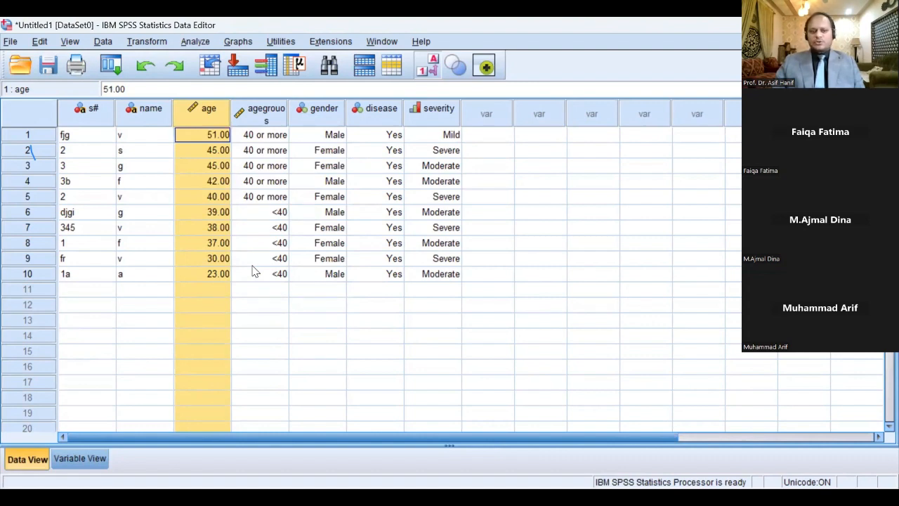
left_click(252, 266)
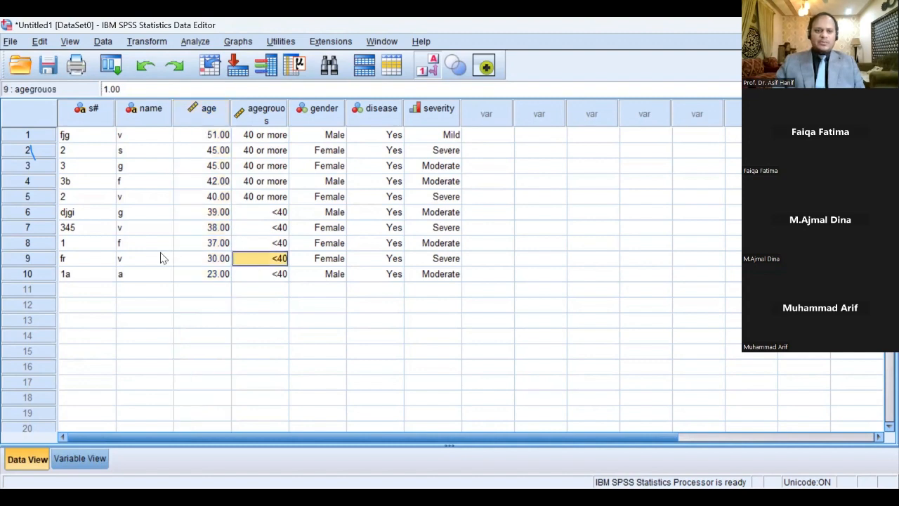
Insert a new case at row 4 and enter s# 3, name g and age 54.
left_click(31, 182)
right_click(31, 182)
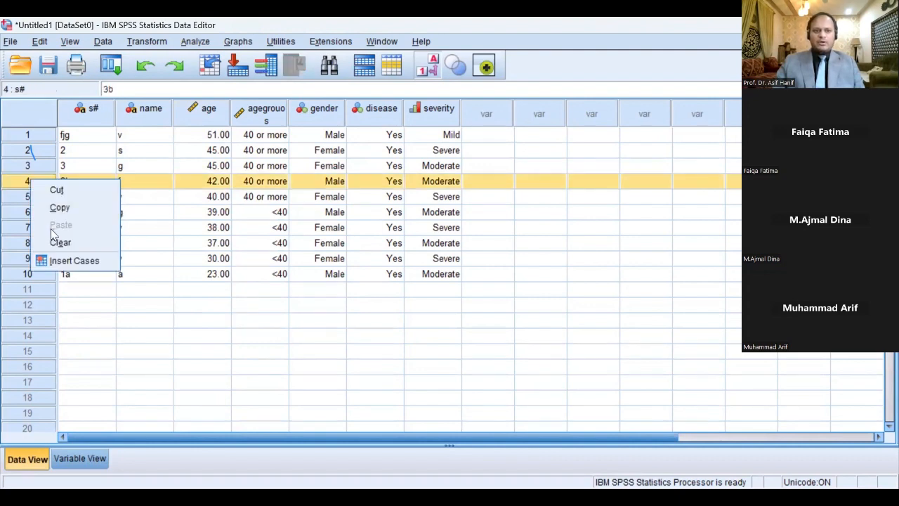
left_click(70, 261)
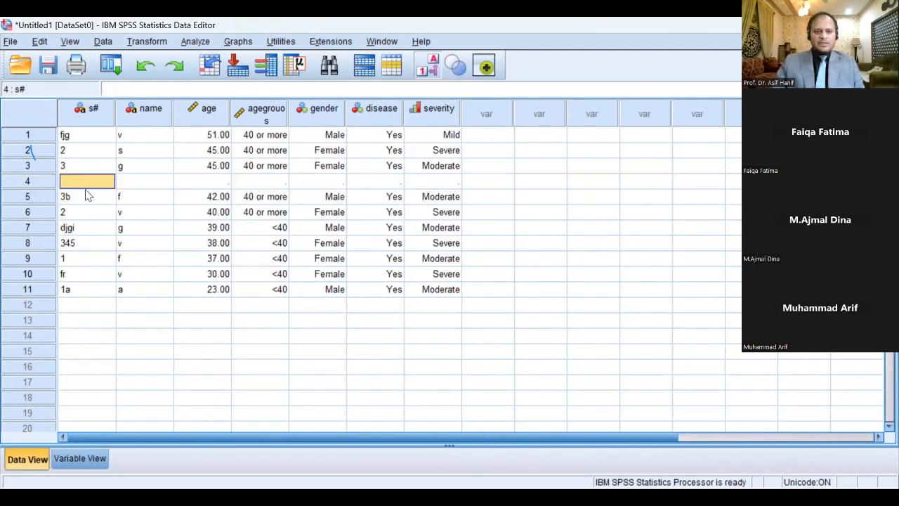
type("3")
key("Tab")
type("g")
key("Tab")
type("54")
key("Tab")
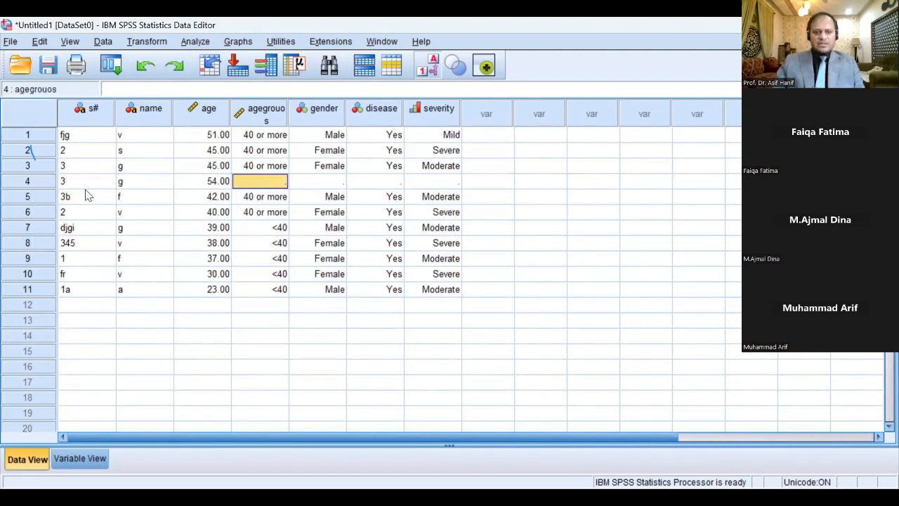
Complete case 4 with age group 2 (40 or more), gender 1 (Male), disease 1 (Yes) and severity 3 (Severe).
key("F2")
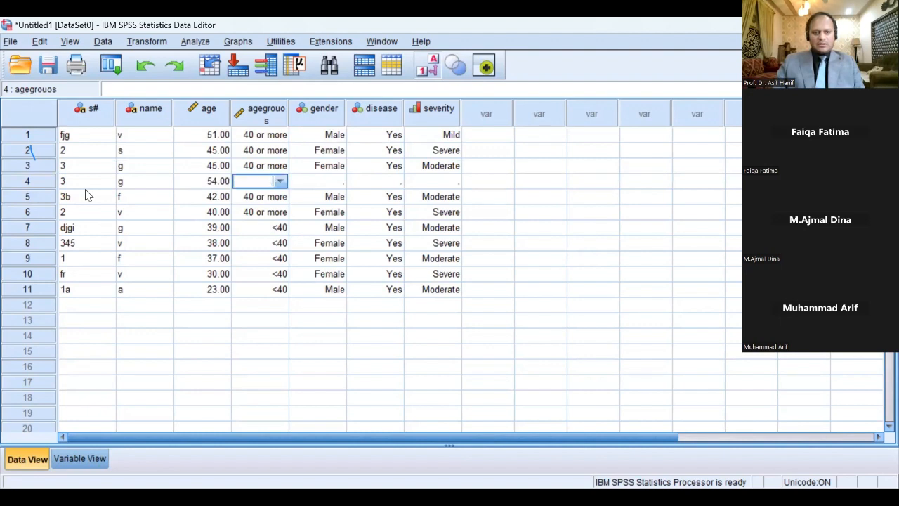
type("2")
key("Tab")
type("1")
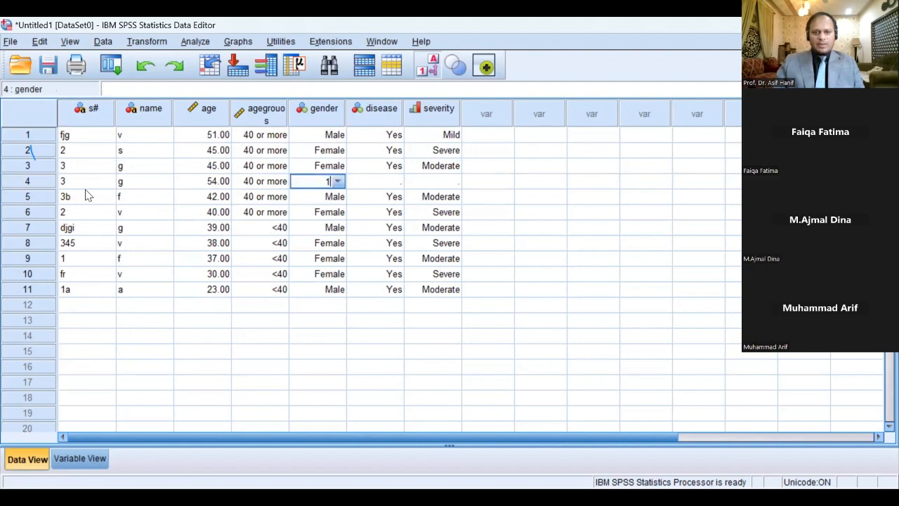
key("Tab")
type("1")
key("Tab")
type("4")
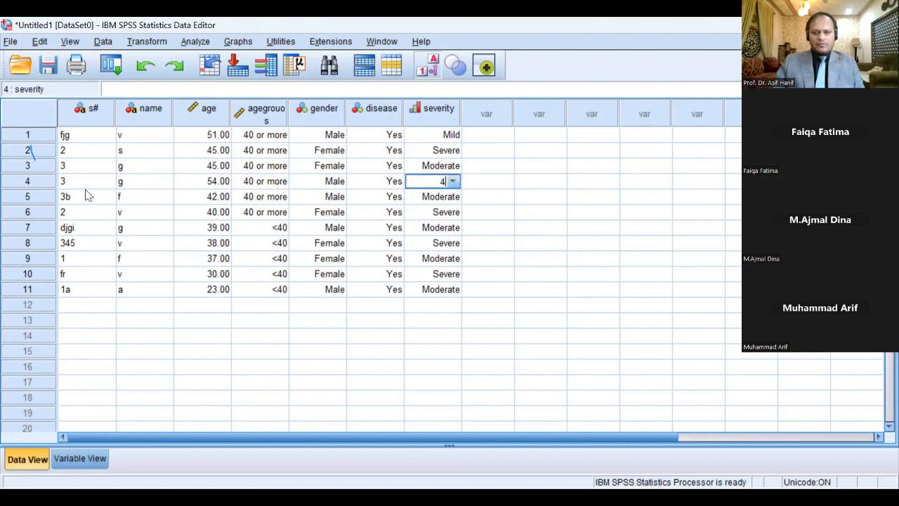
key("Return")
key("Up")
type("3")
key("Return")
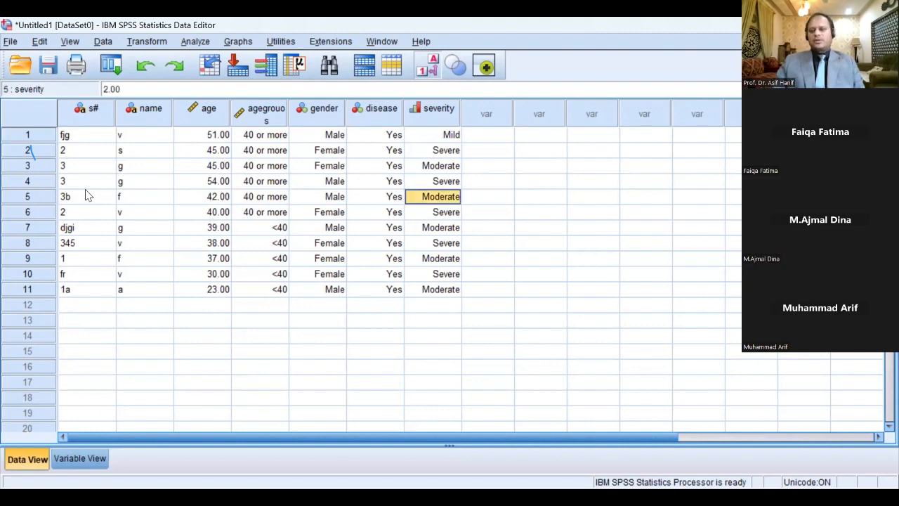